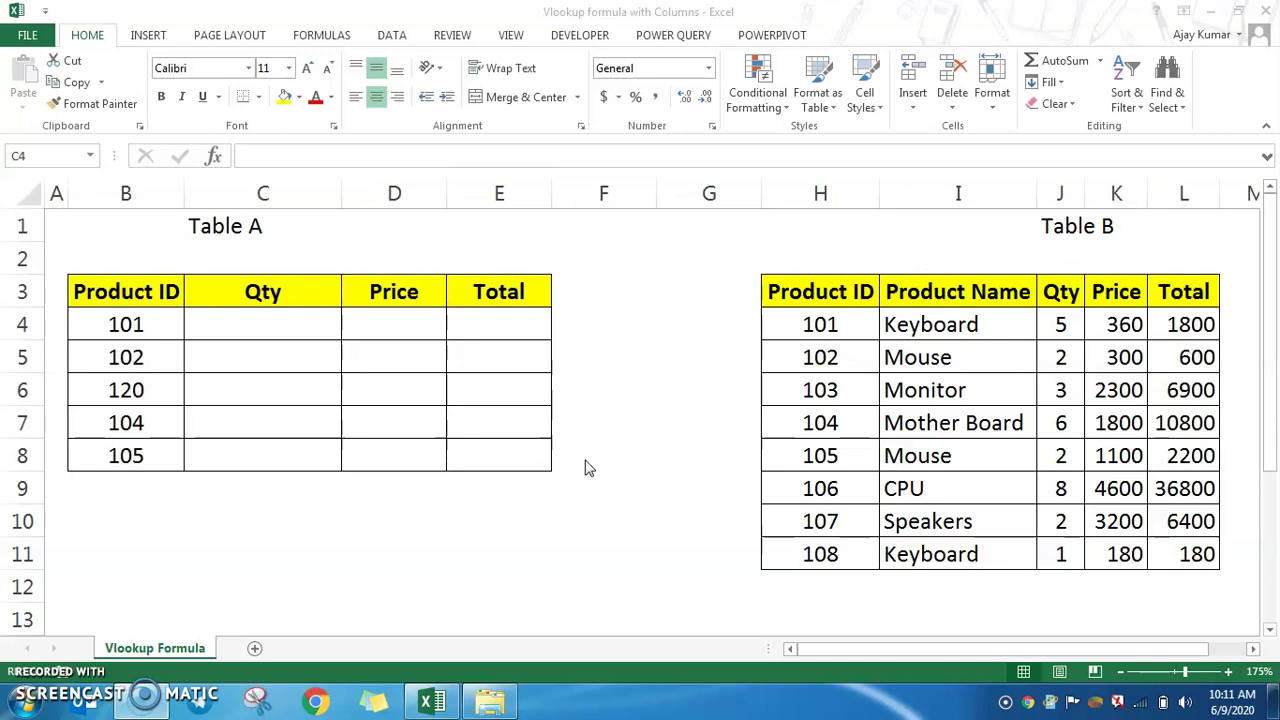
- Review Table B's Qty, Price and Total values against Table A's empty Qty and Price cells
left_click(912, 326)
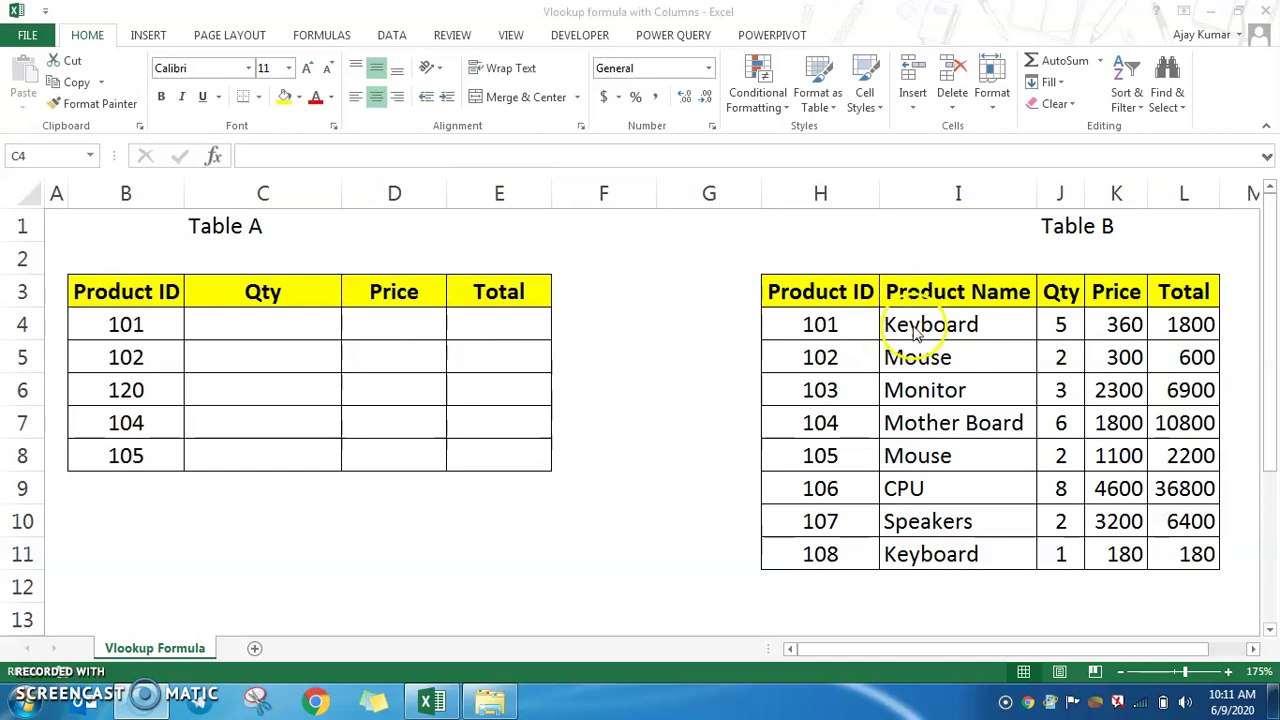
left_click(1060, 325)
left_click(1118, 325)
left_click(1165, 325)
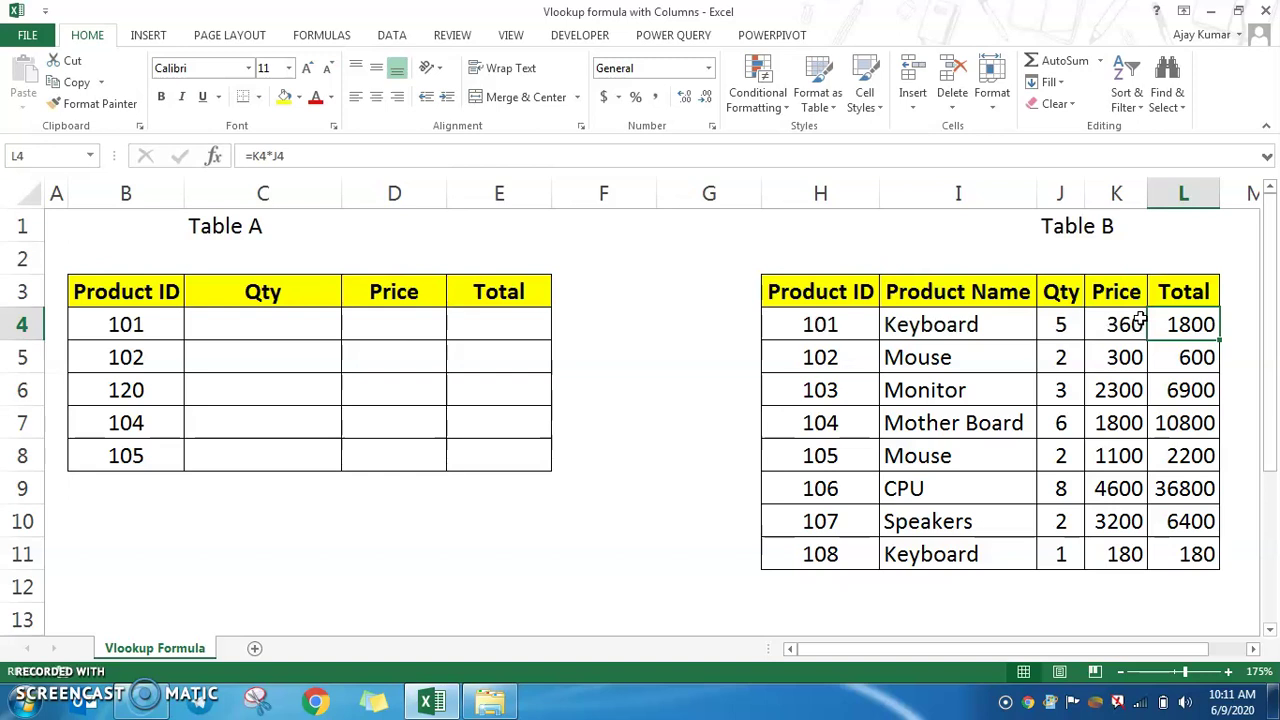
left_click_drag(300, 288, 470, 297)
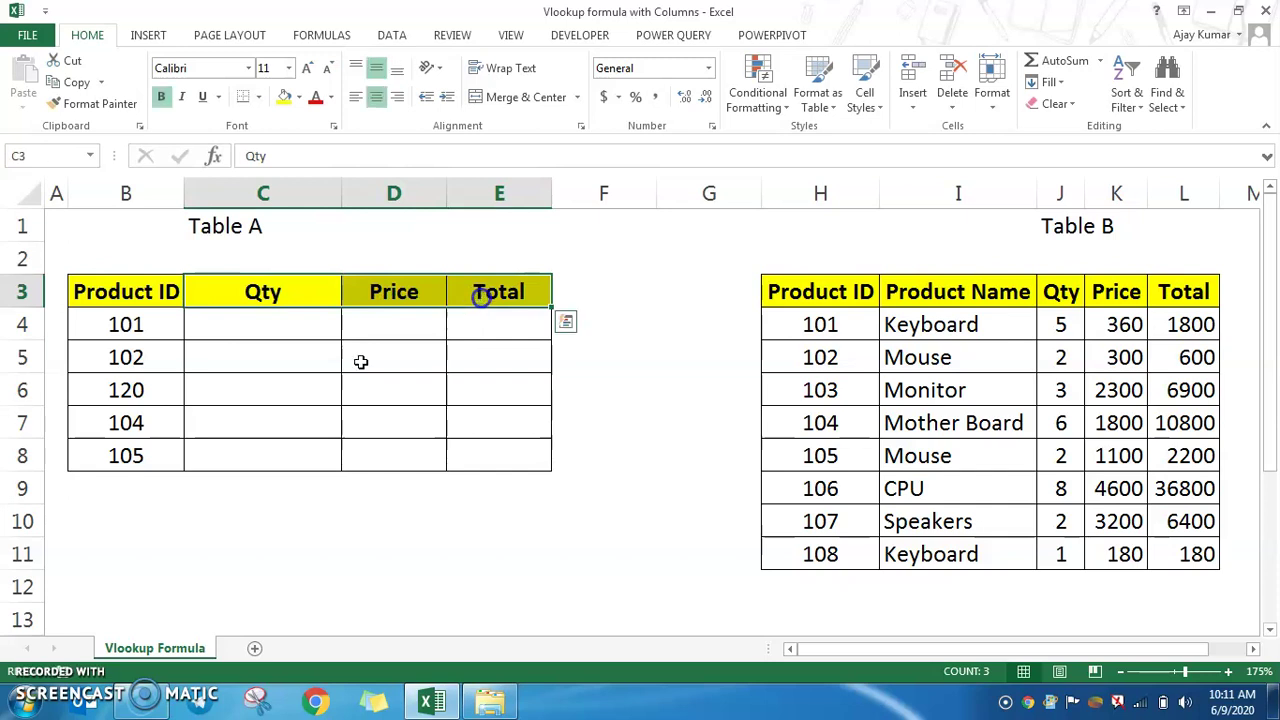
left_click(348, 355)
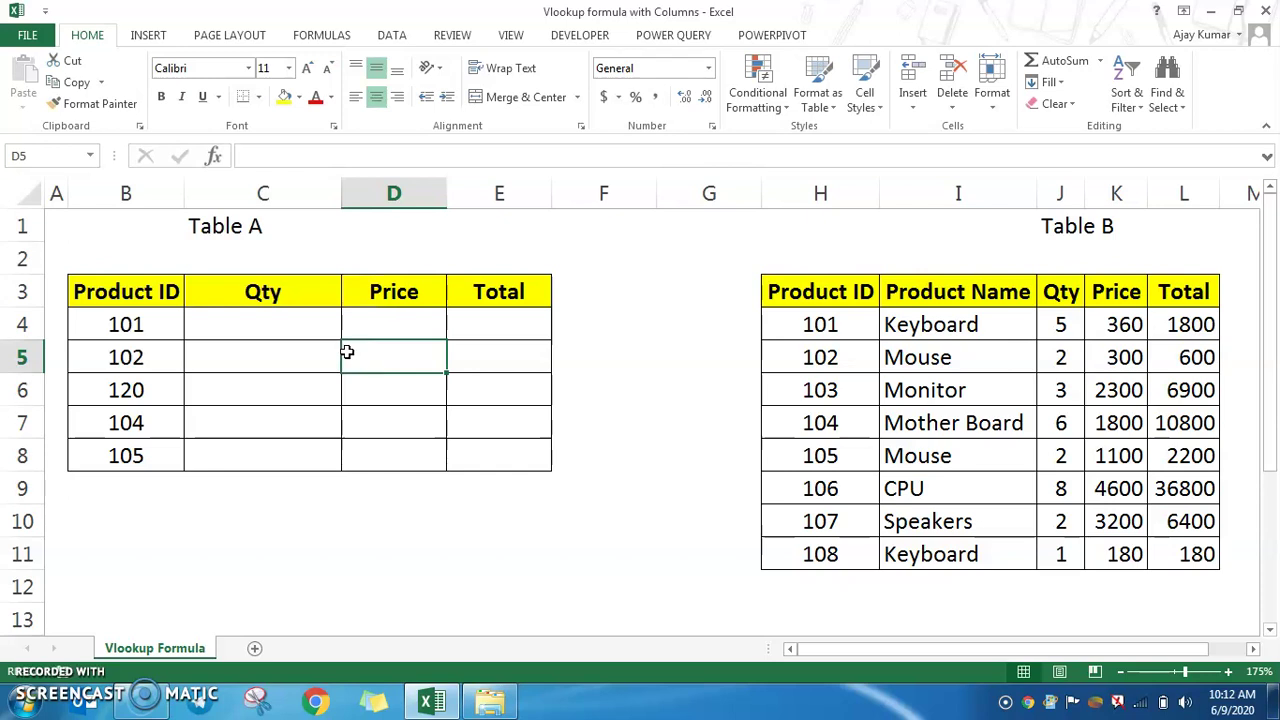
left_click(225, 226)
left_click(1116, 293)
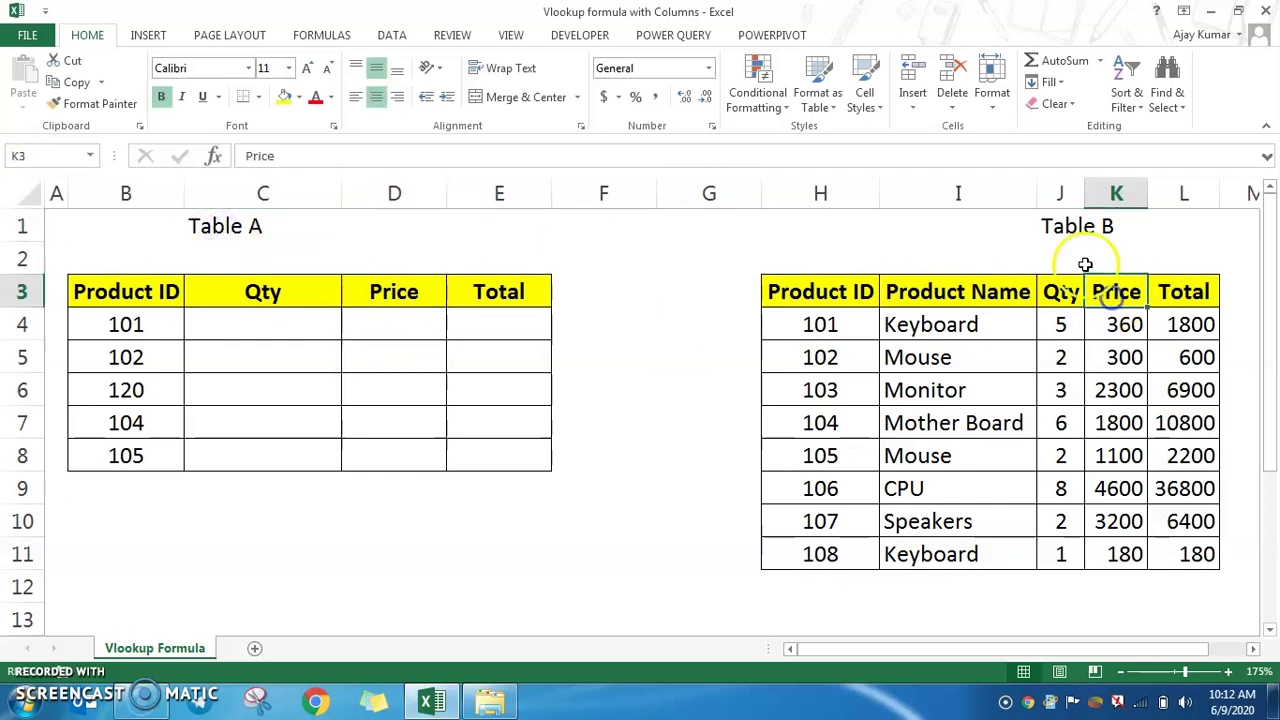
left_click(330, 318)
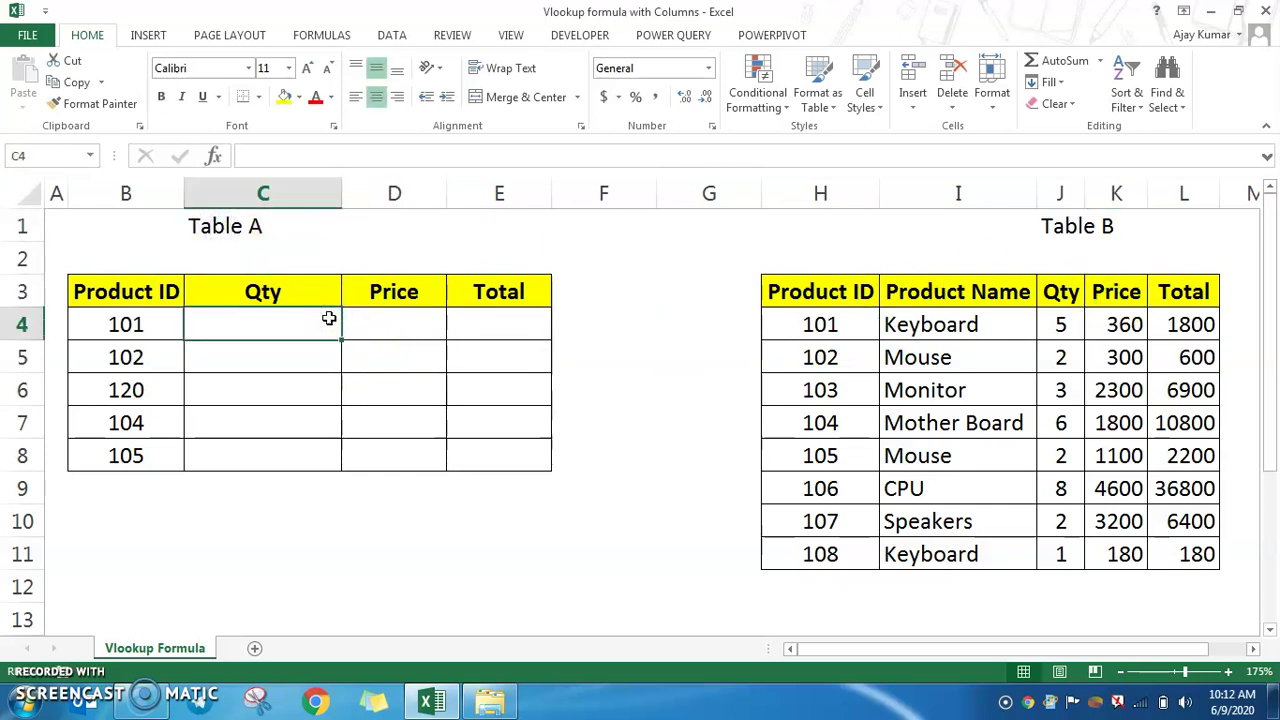
left_click(950, 328)
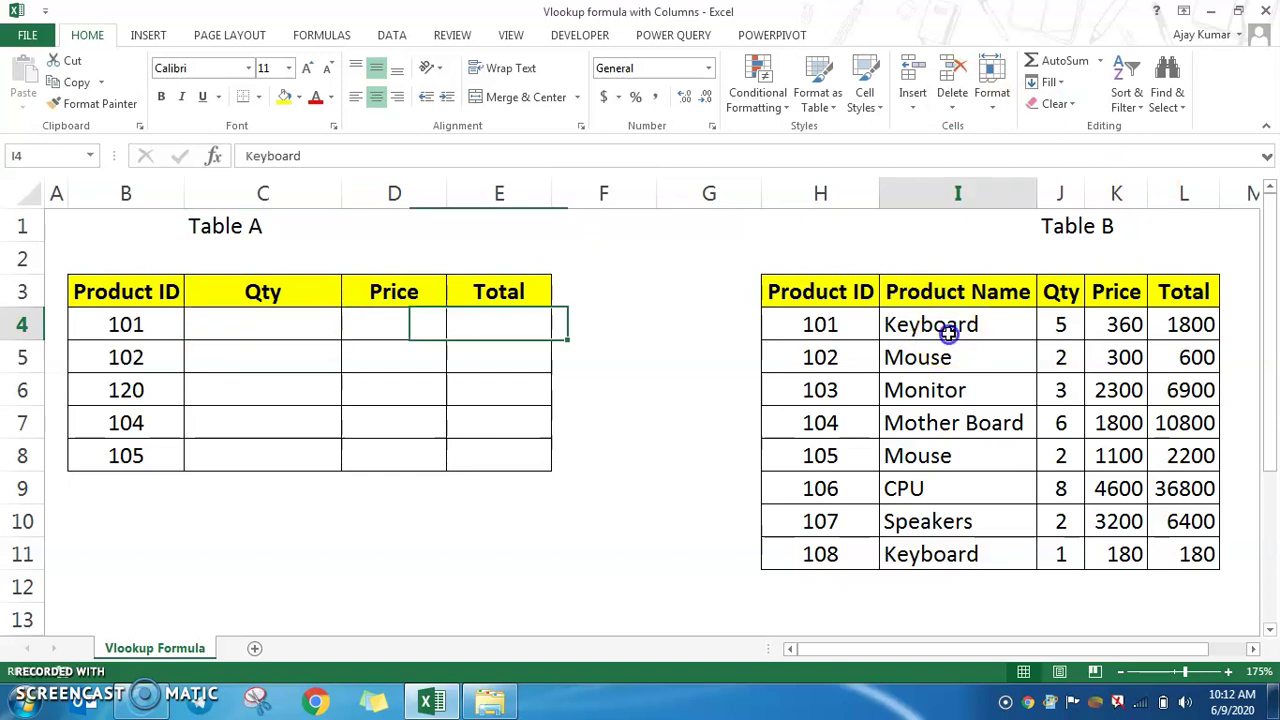
left_click(249, 318)
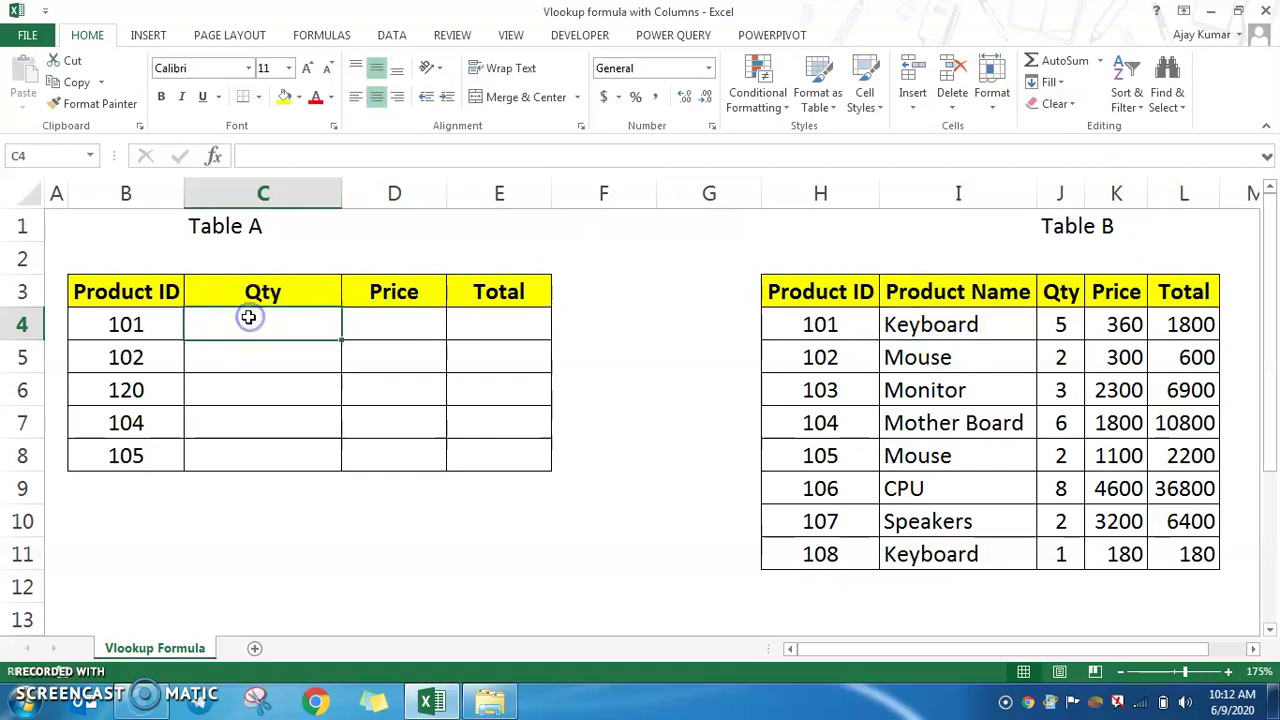
- Compare the product IDs and the Qty, Price and Total headers in both tables
left_click_drag(165, 330, 153, 454)
left_click(290, 292)
left_click(430, 294)
left_click(500, 291)
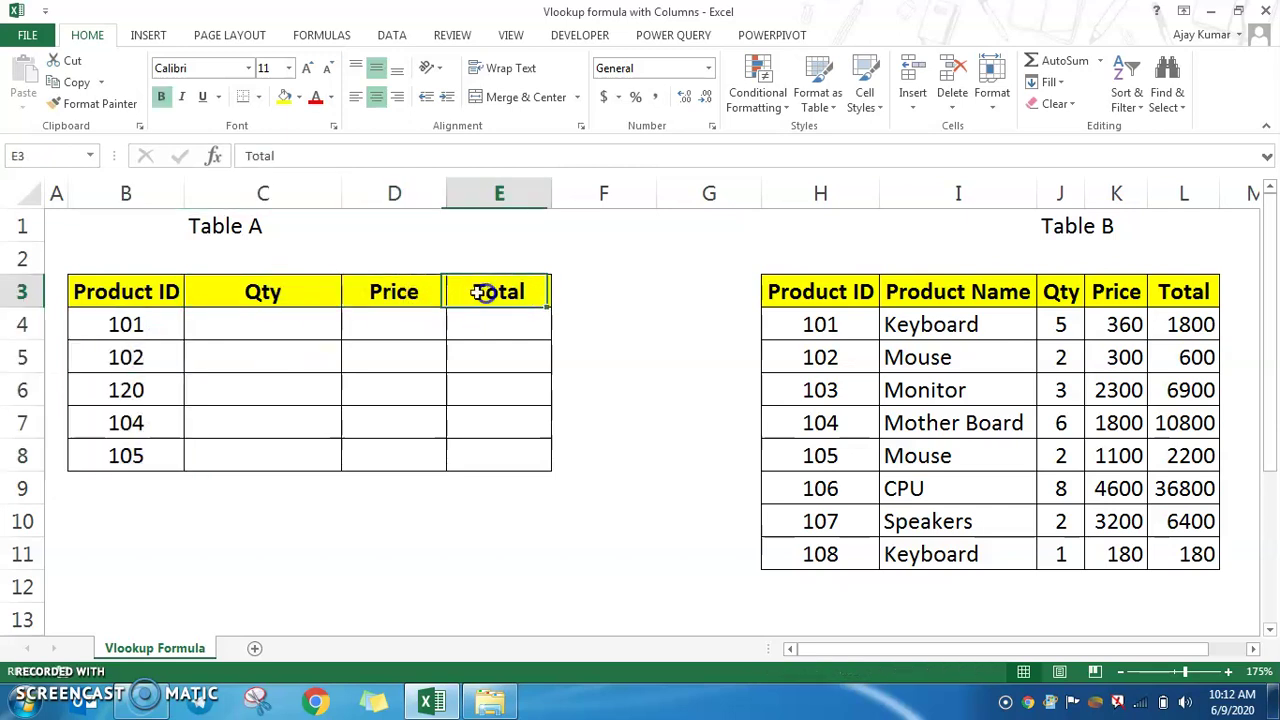
left_click(229, 296)
left_click(378, 300)
left_click(492, 310)
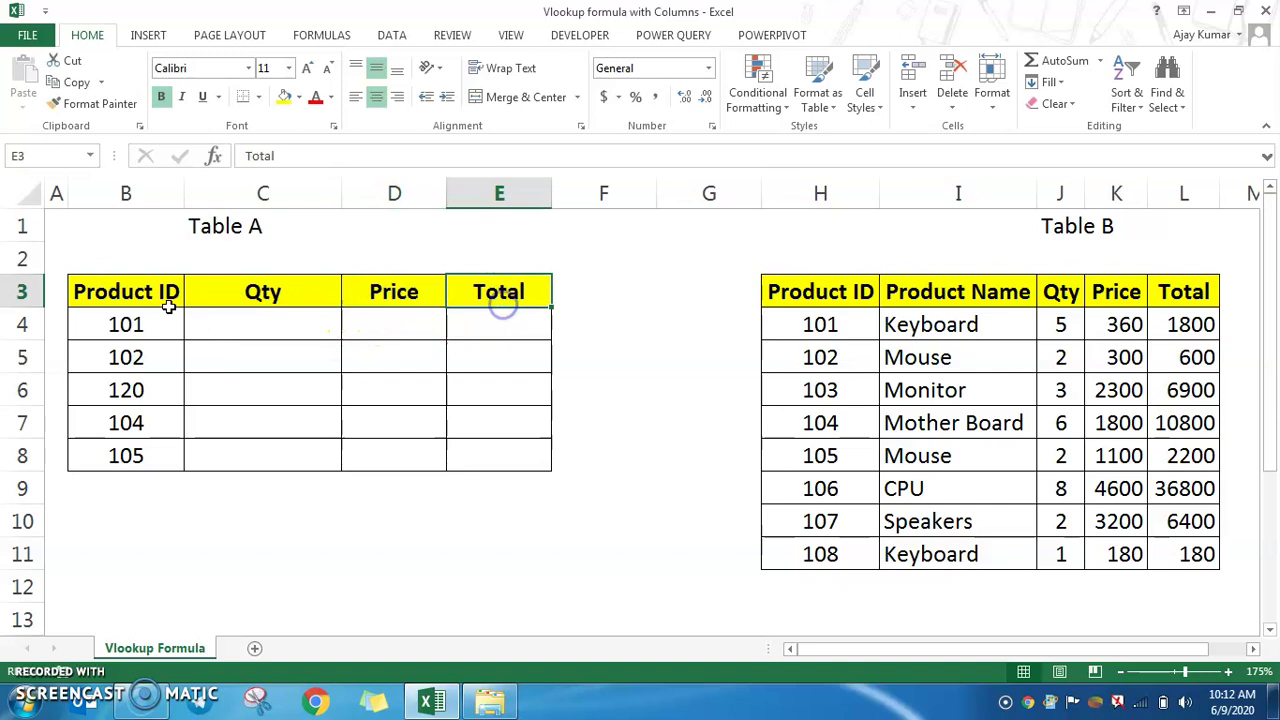
left_click_drag(836, 300, 814, 455)
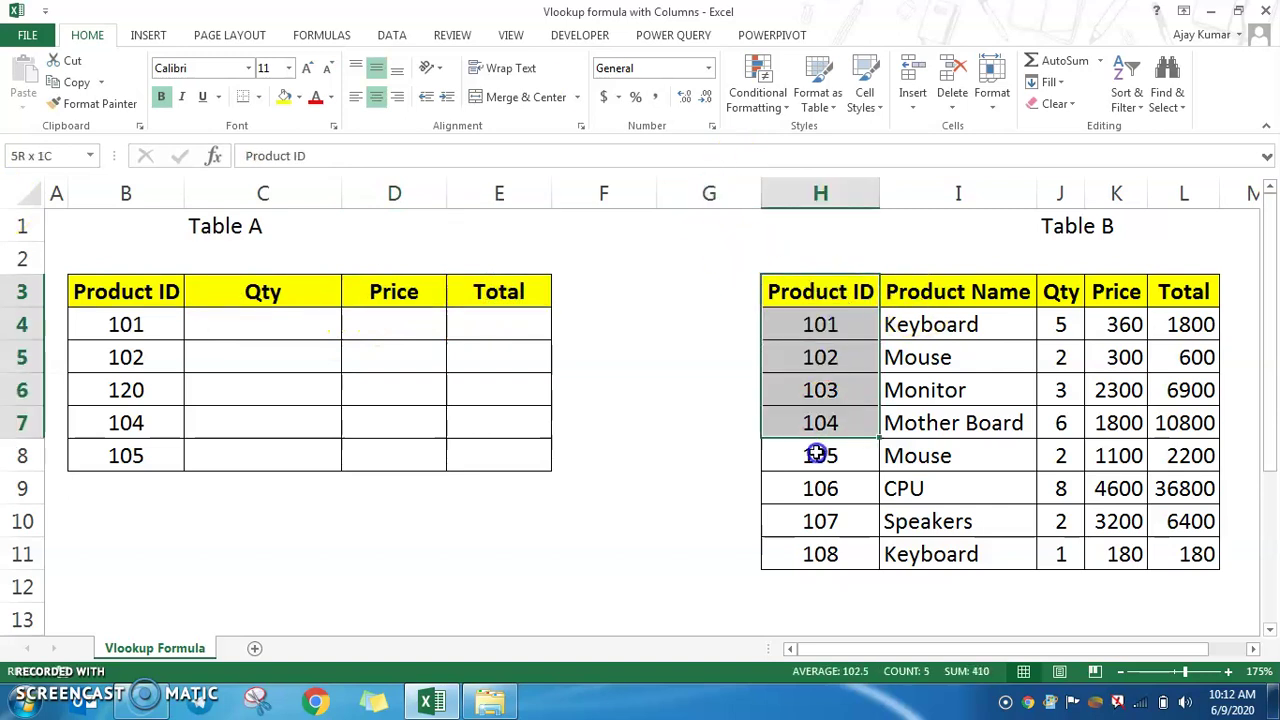
left_click(818, 358)
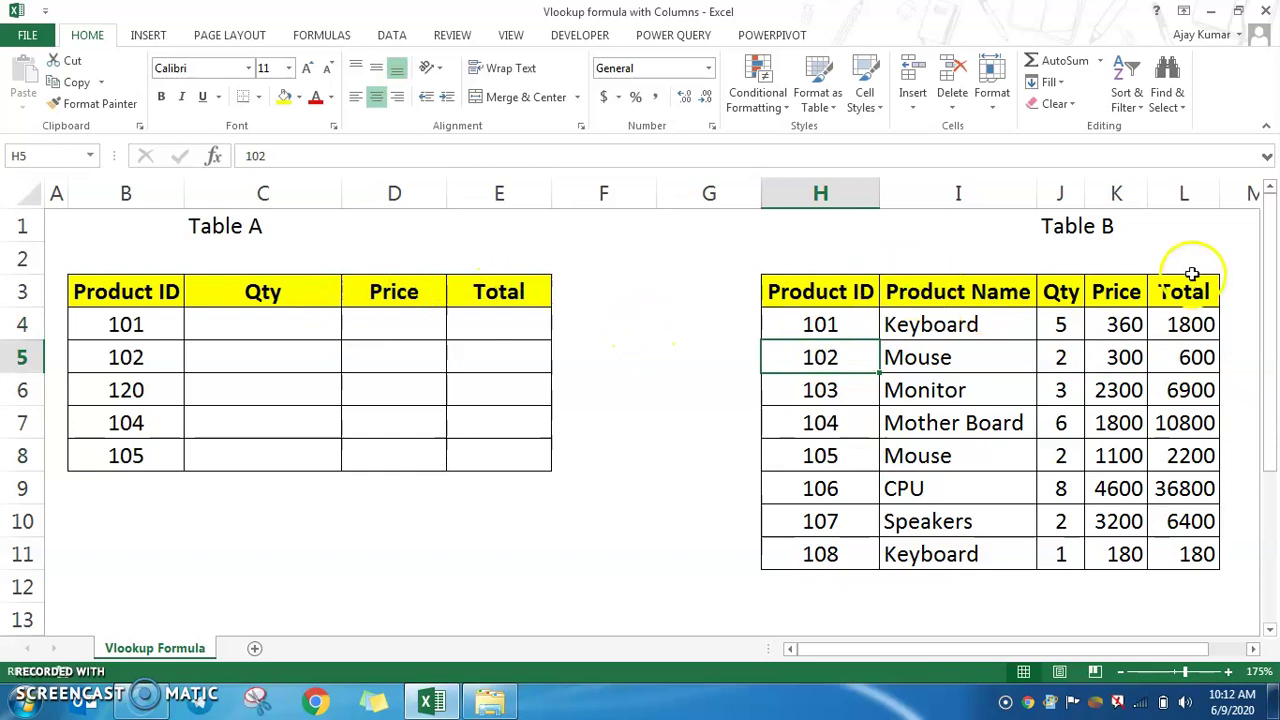
left_click(1046, 294)
left_click(1182, 291)
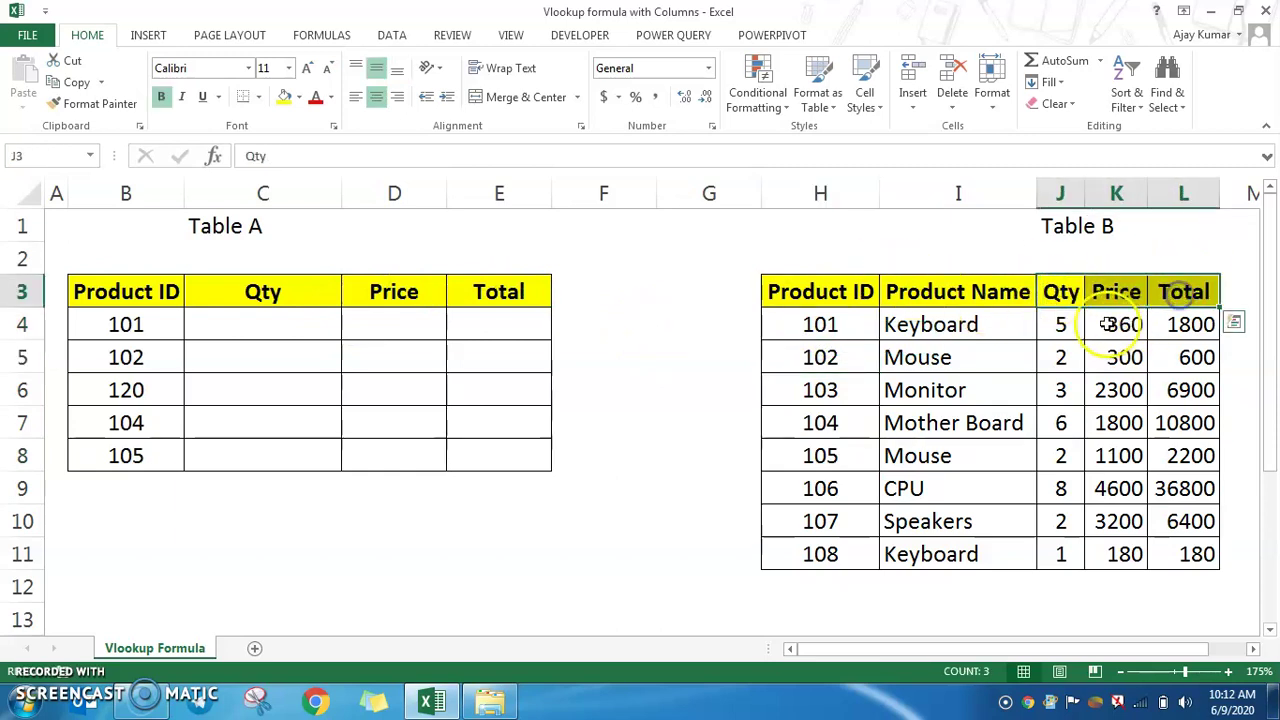
left_click_drag(1123, 324, 1125, 420)
left_click(1062, 333)
left_click(300, 289)
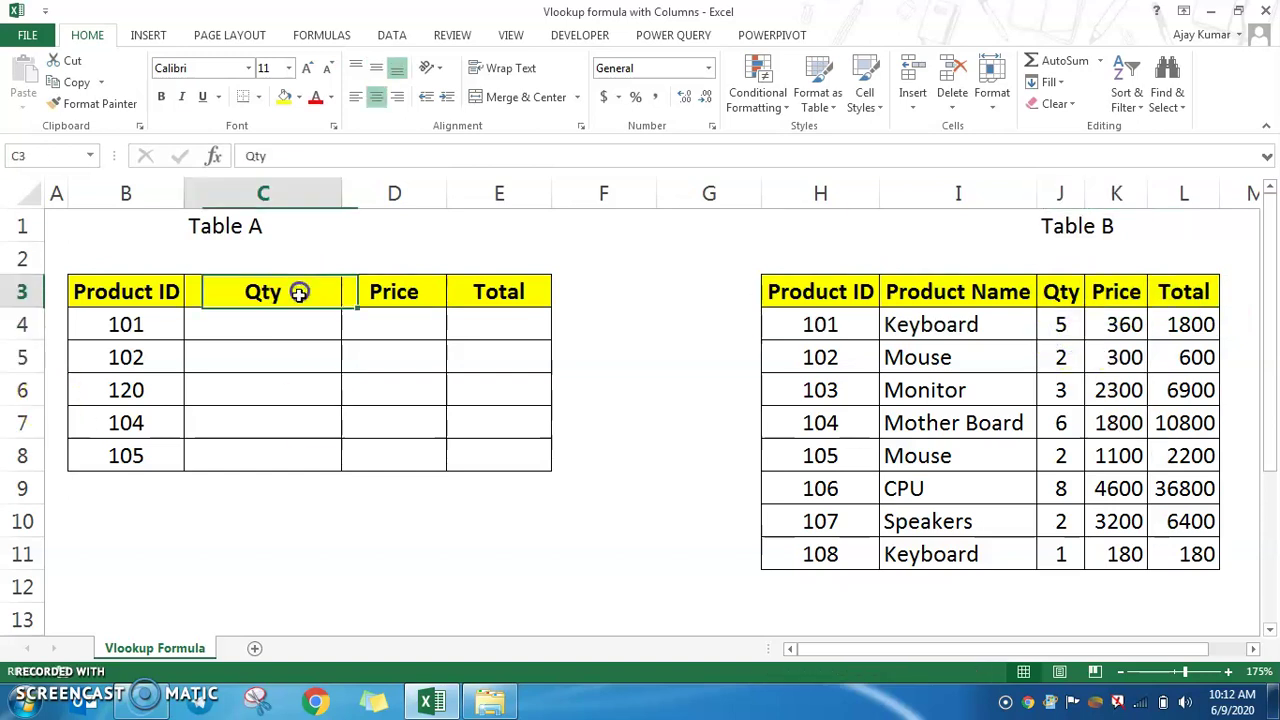
left_click(256, 339)
left_click(478, 343)
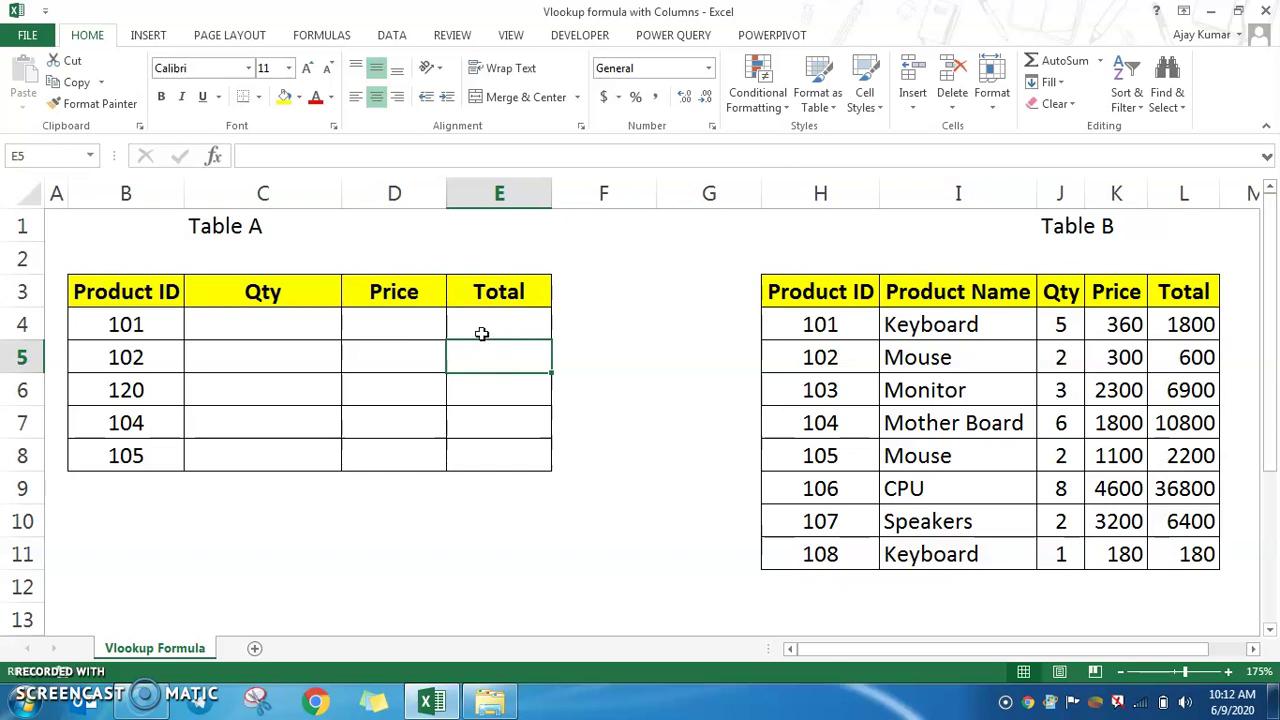
- Begin a VLOOKUP in C4 using B4 as lookup value and H3:L11 as the table
left_click(271, 324)
type("=")
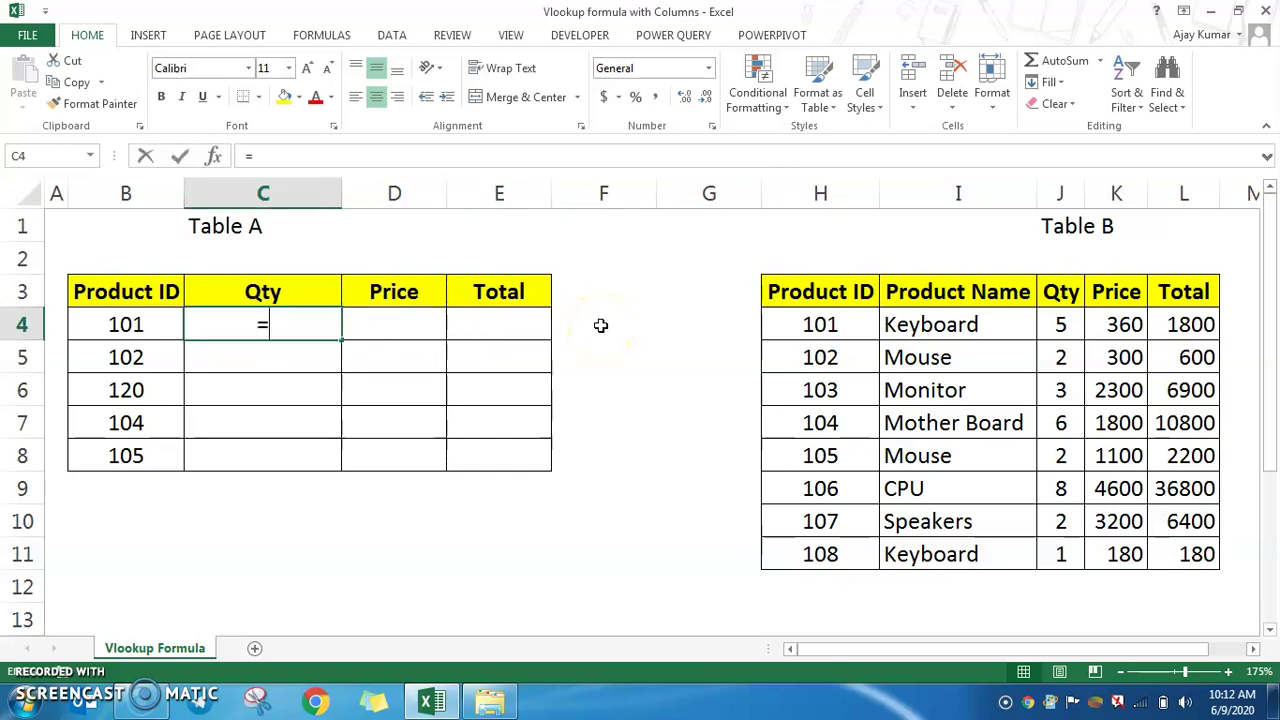
type("vlo")
key("Tab")
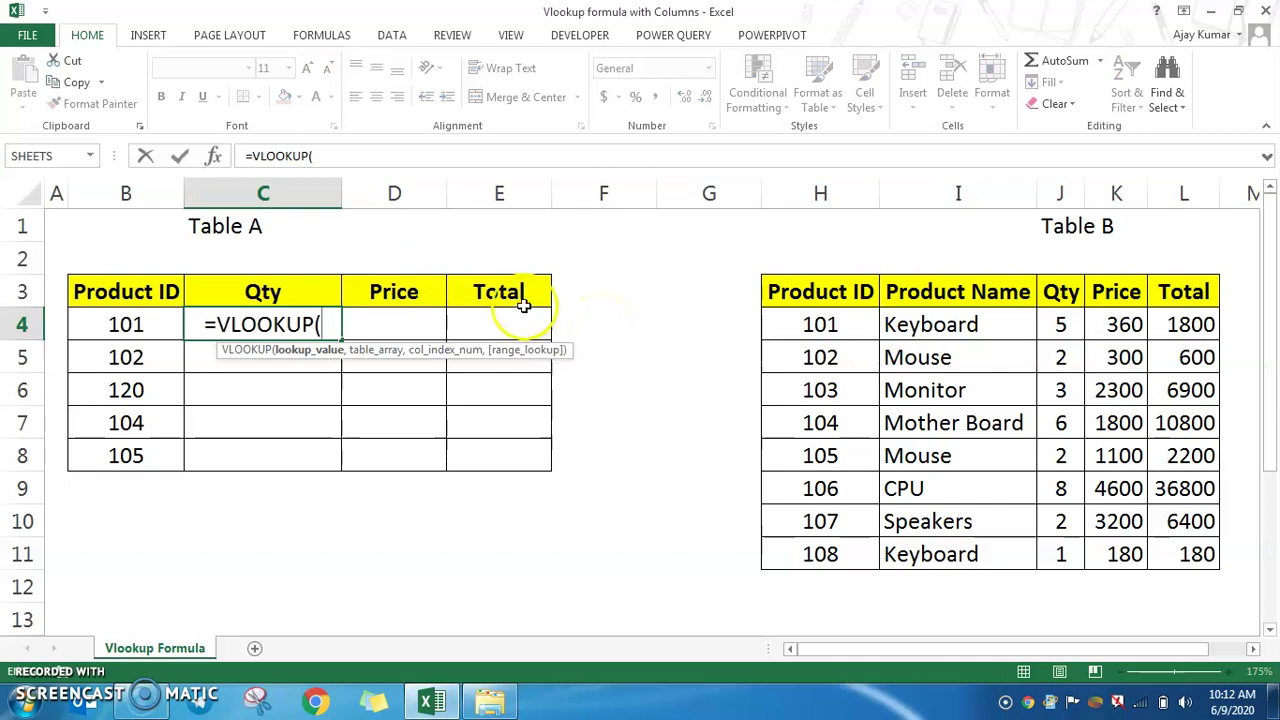
left_click(150, 324)
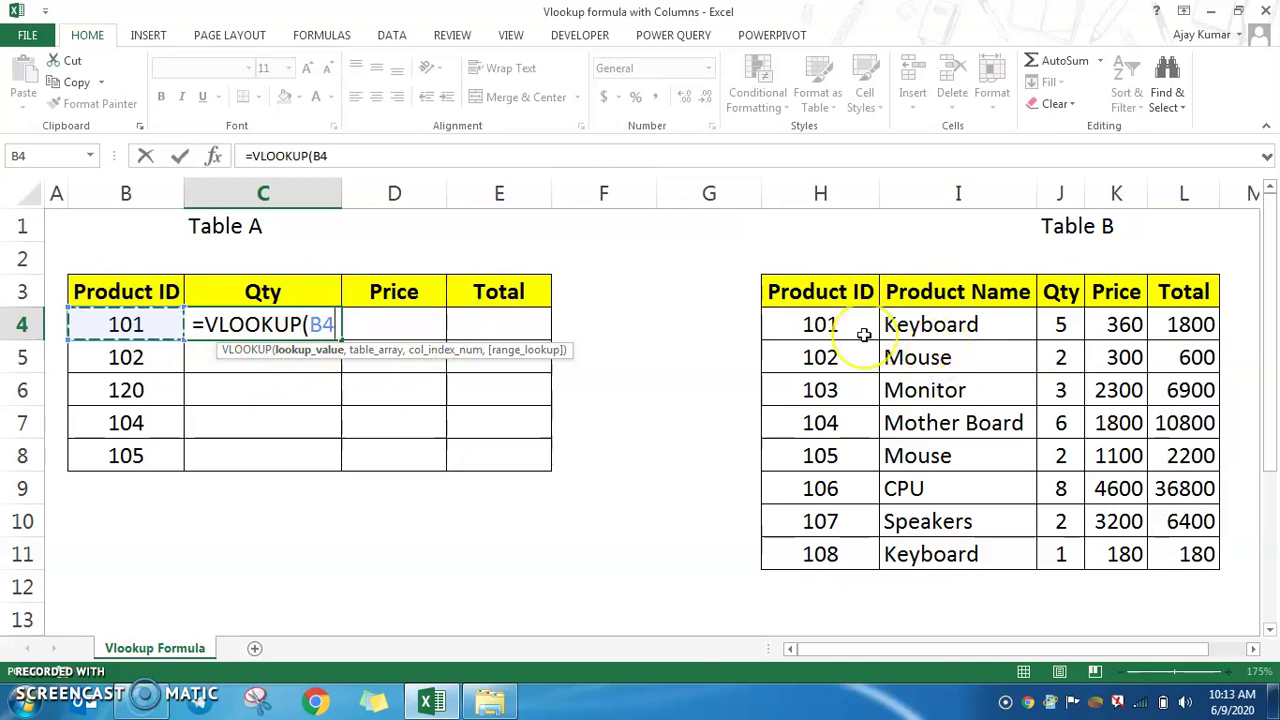
type(",")
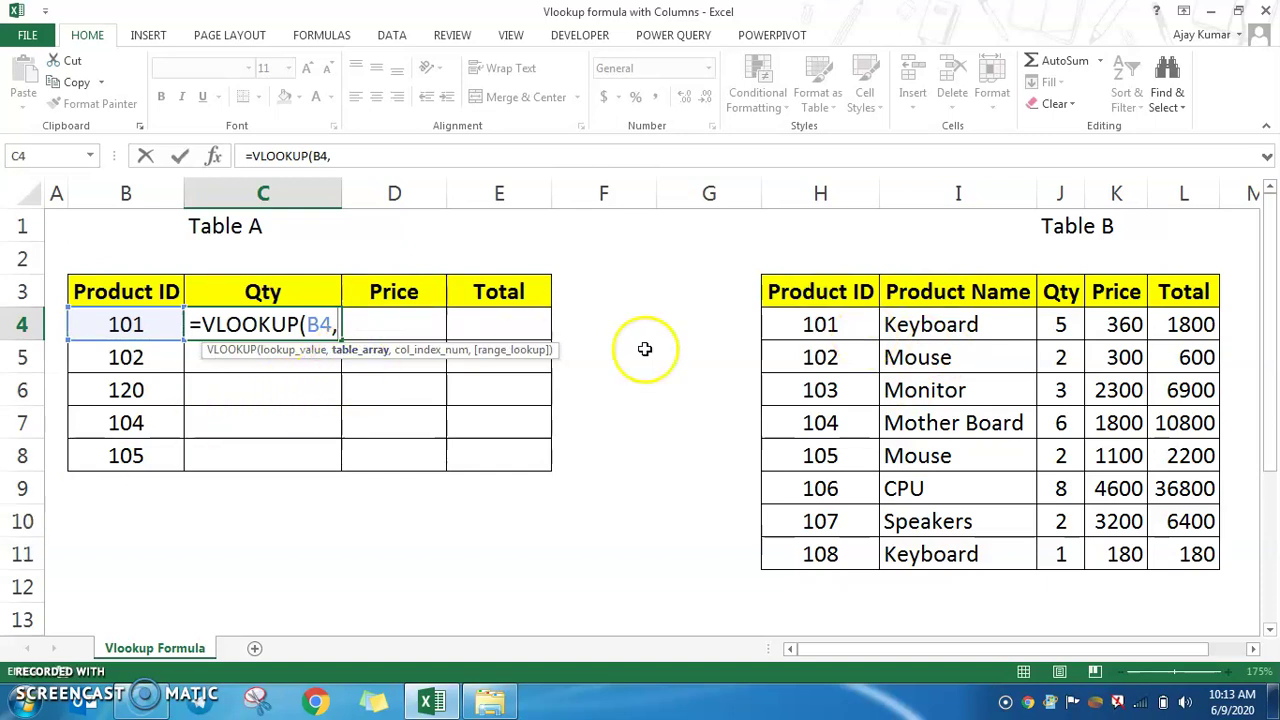
left_click(840, 292)
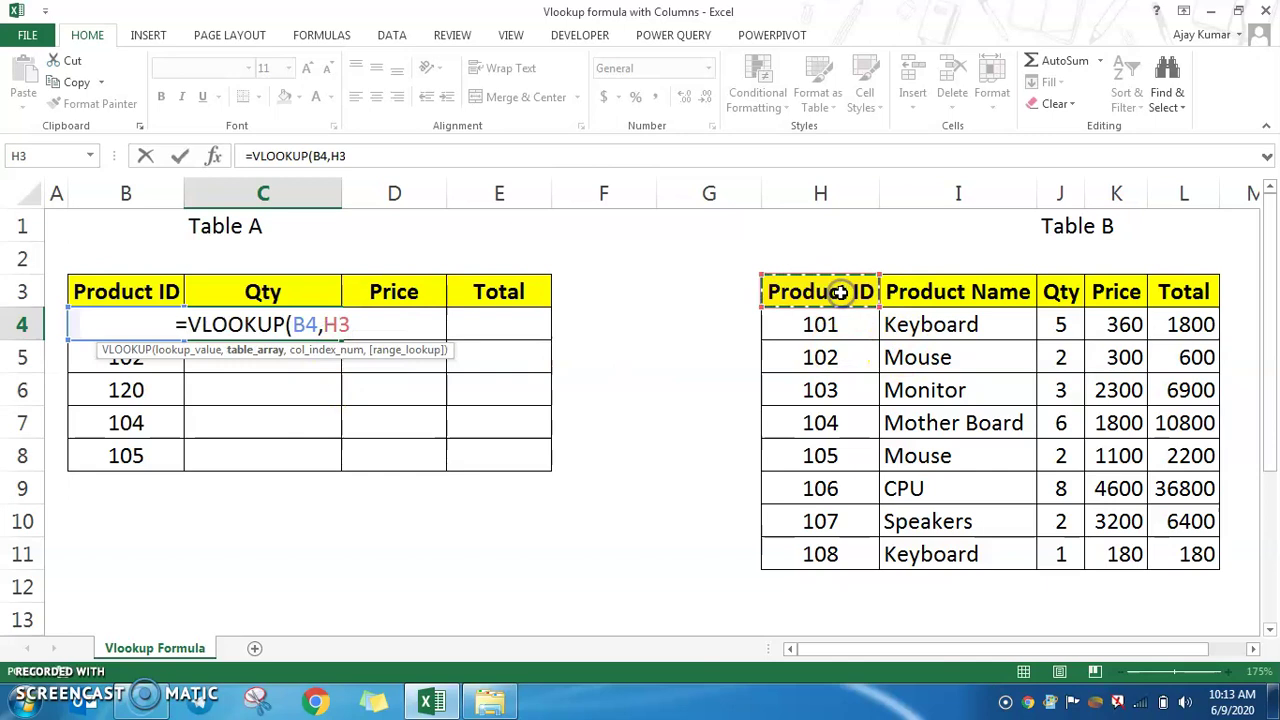
key("ctrl+shift+Down")
key("ctrl+shift+Right")
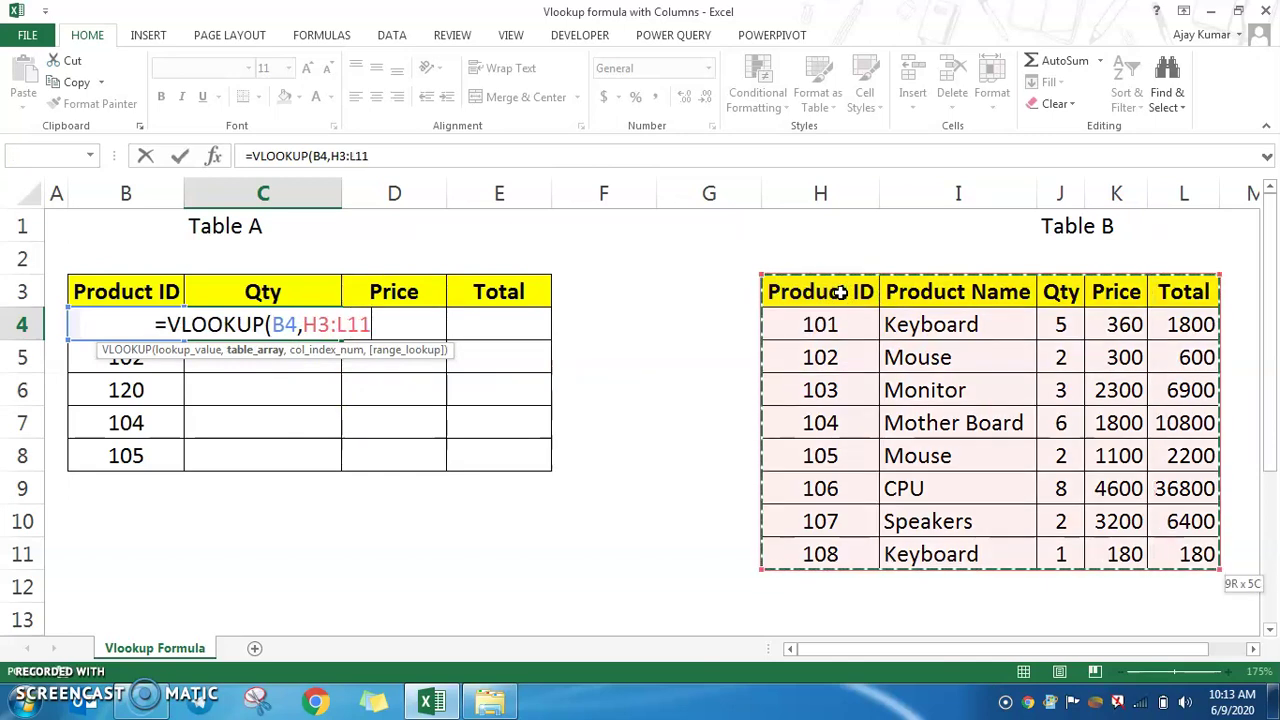
type(",")
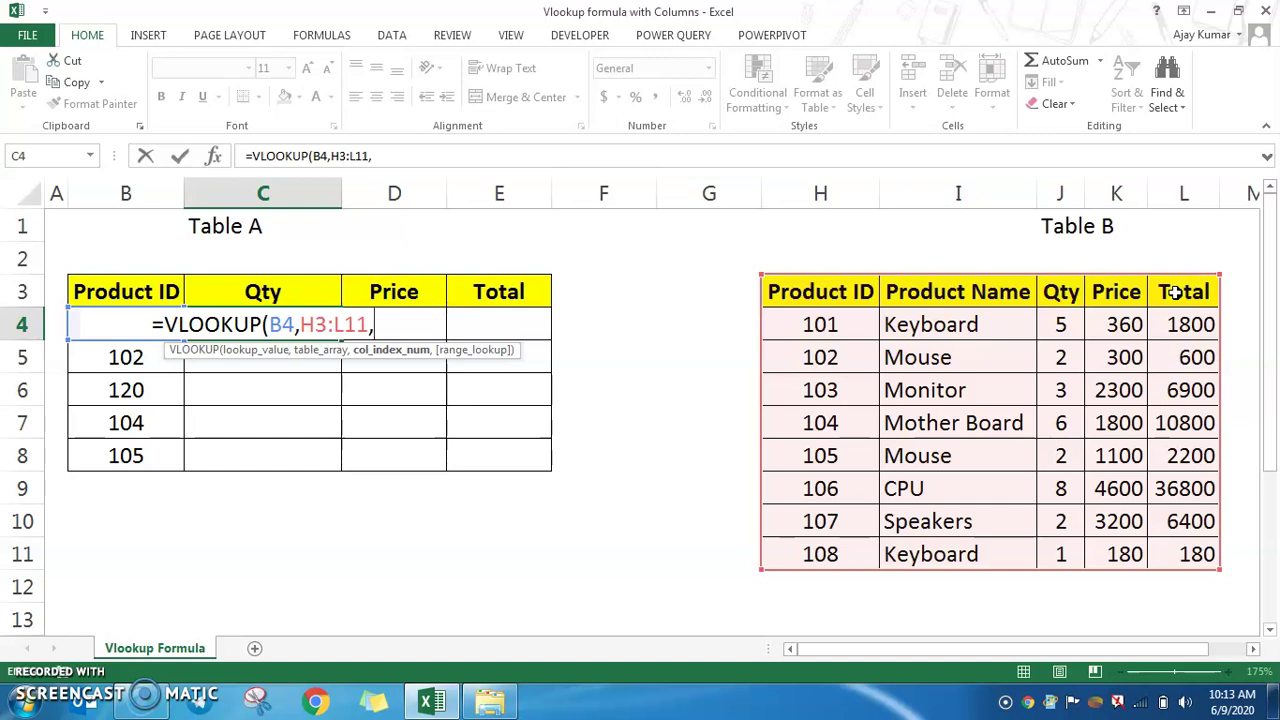
- Use COLUMNS(H4:J4) as the column index and close with exact-match 0
type("colum")
key("Down")
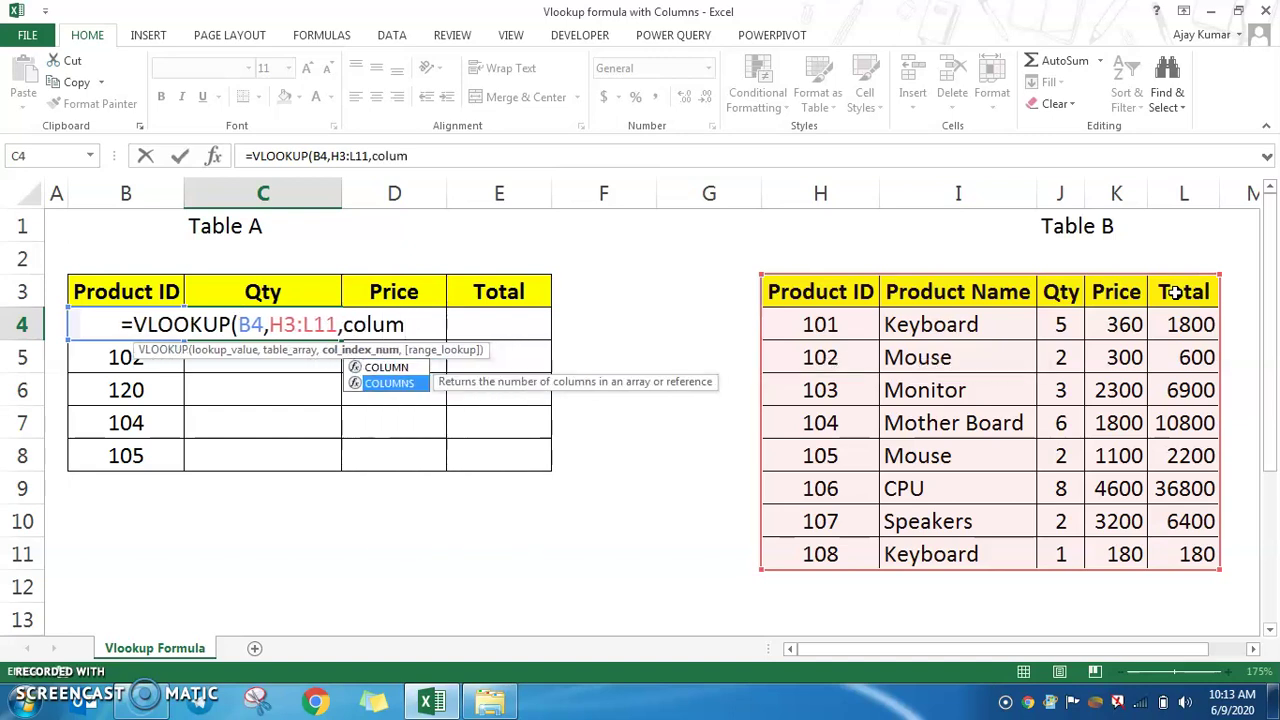
key("Tab")
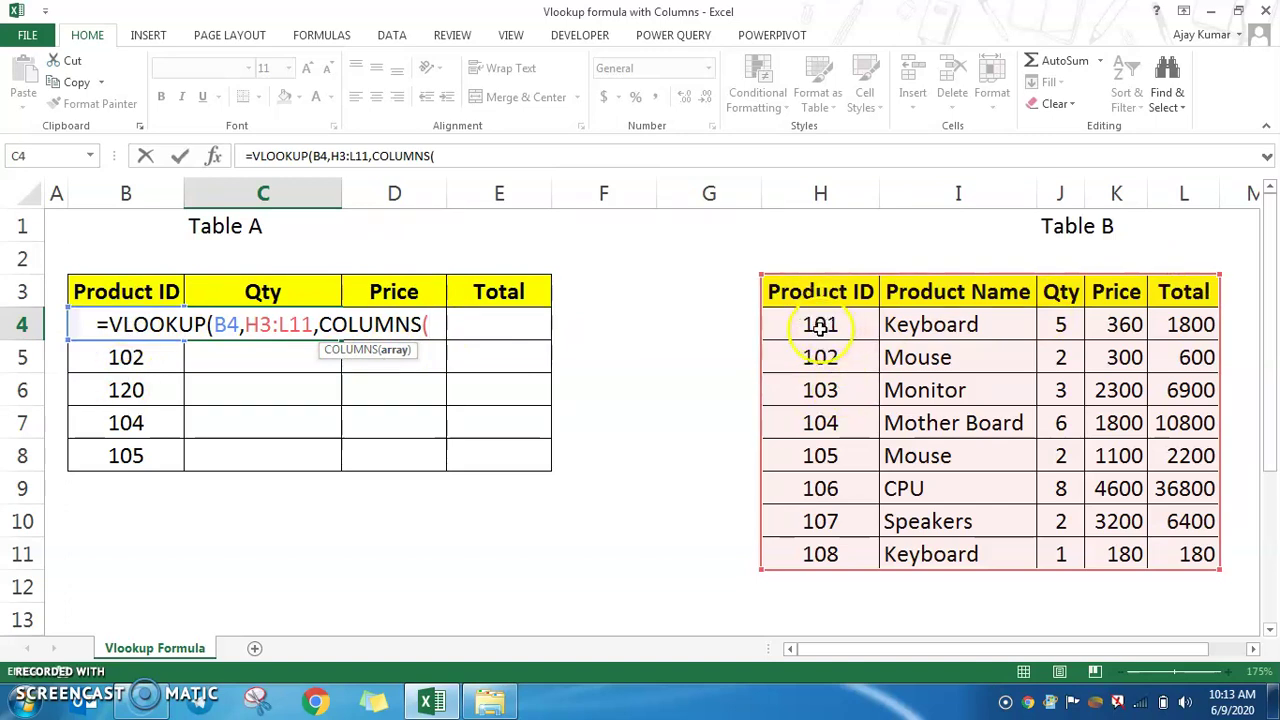
left_click(818, 326)
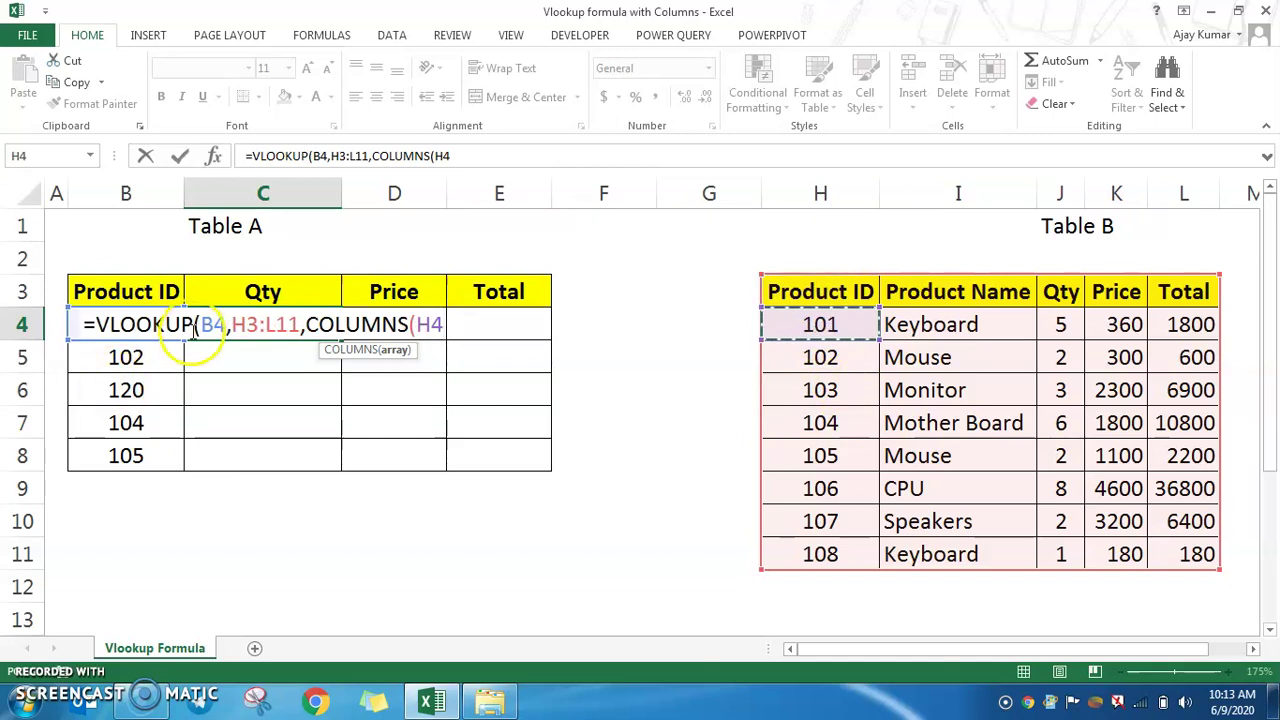
left_click(985, 338, "shift")
key("shift+Right")
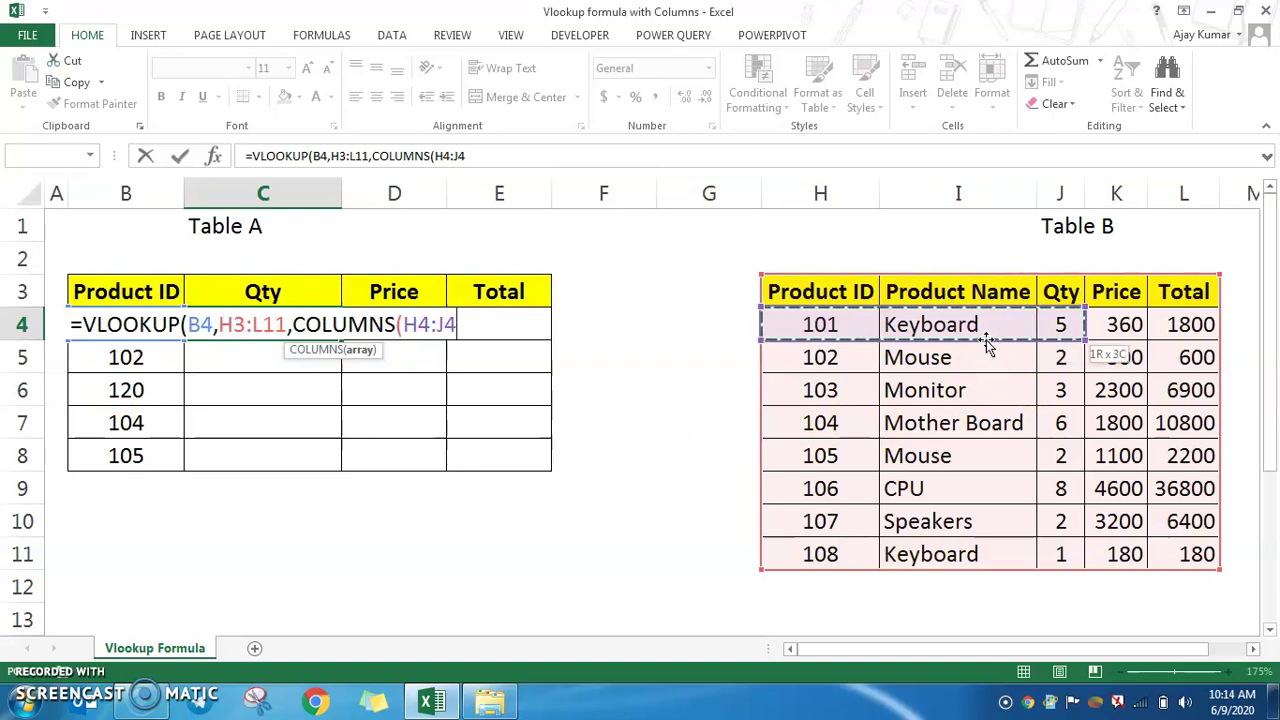
type("),")
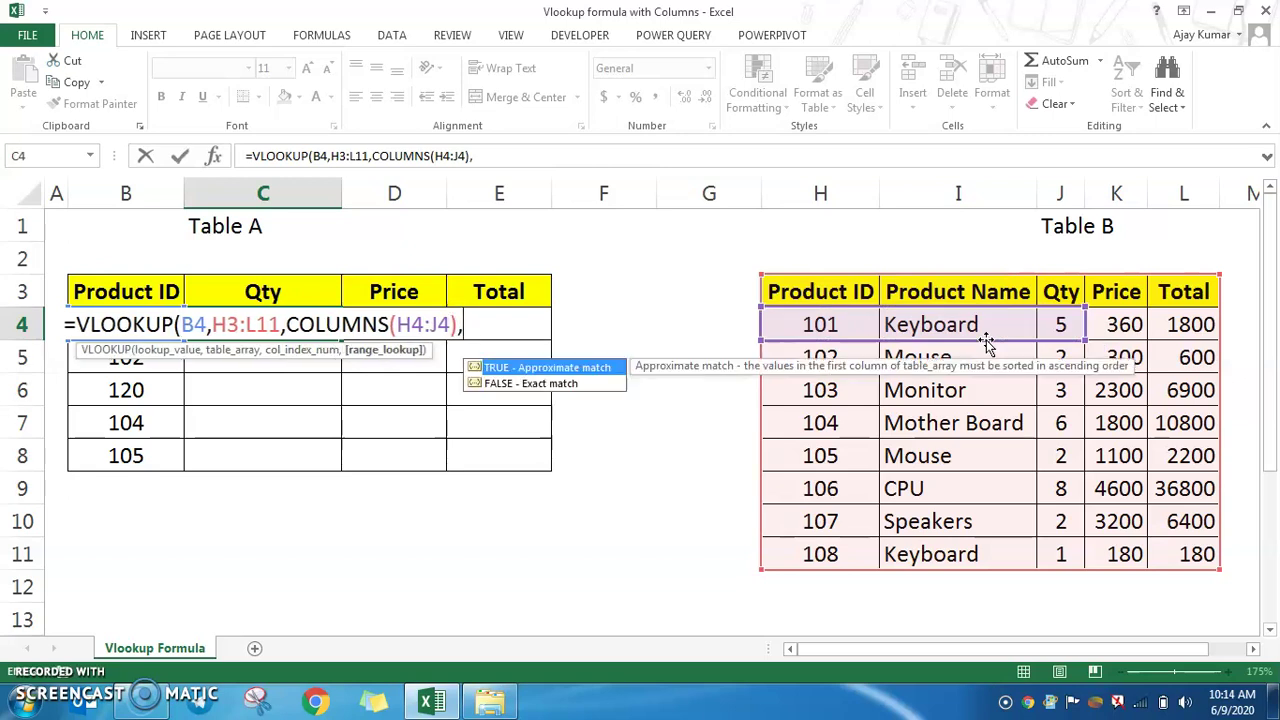
type("0")
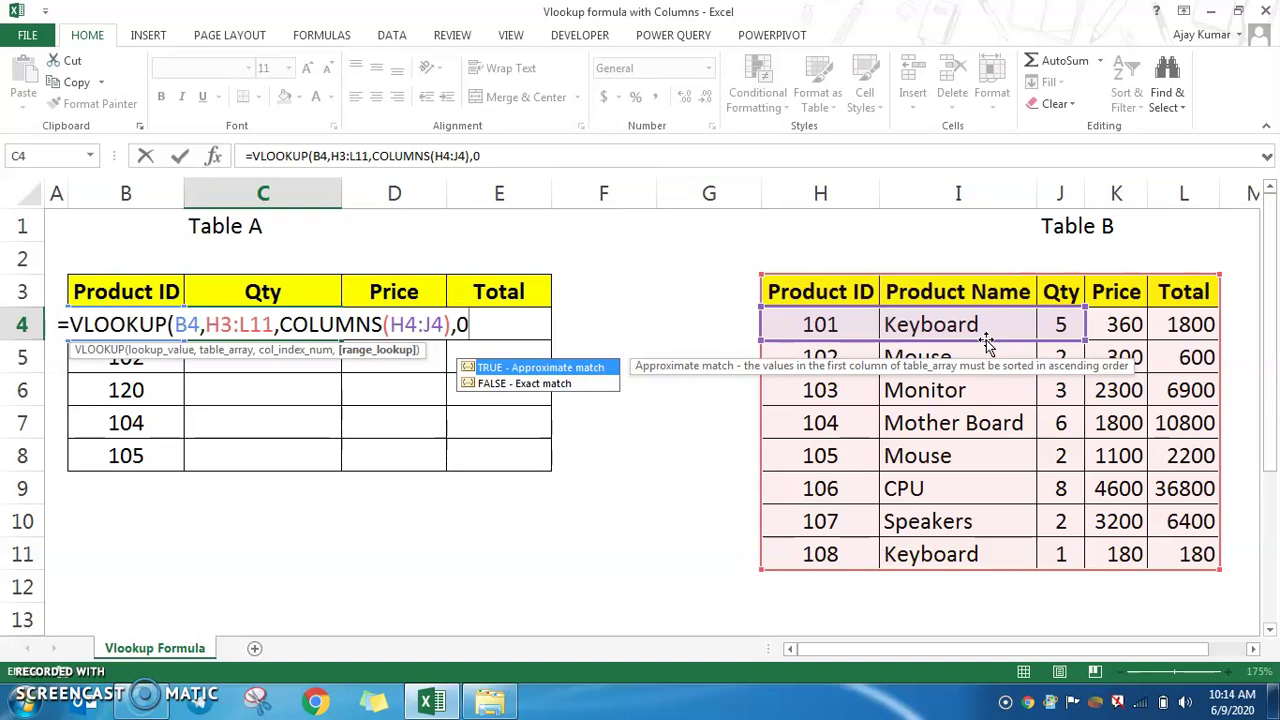
type(")")
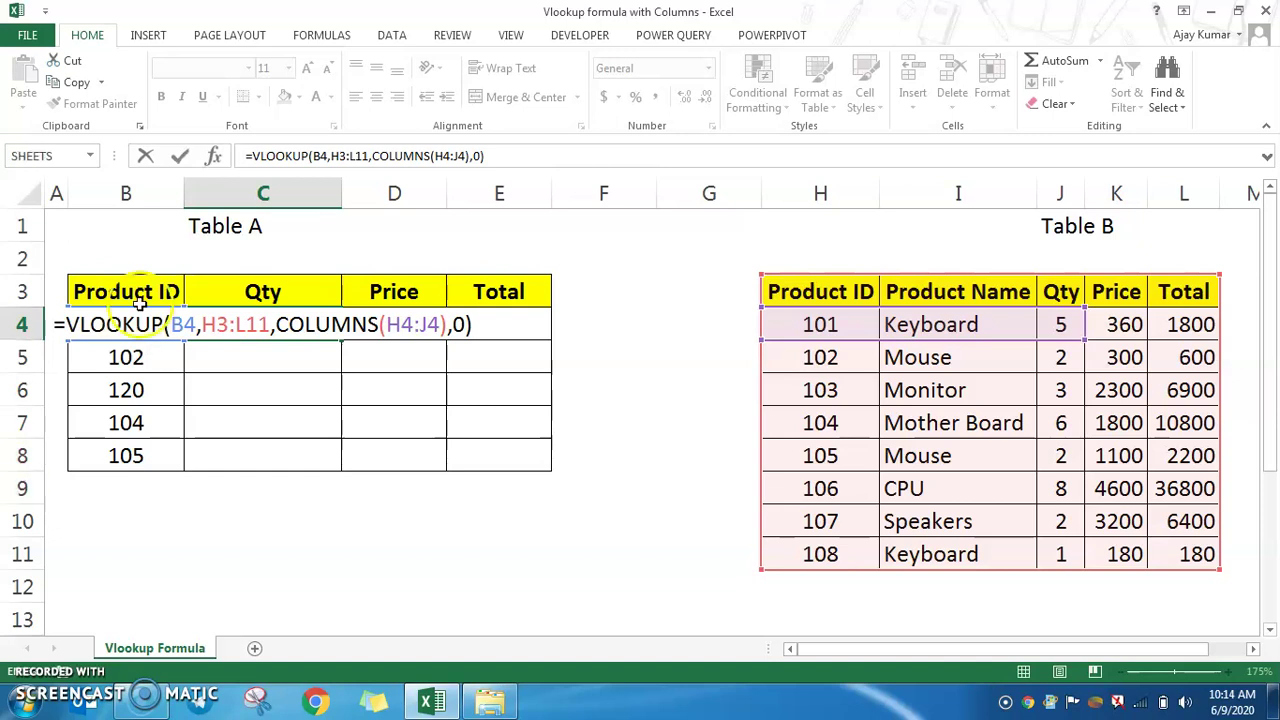
- Change B4 to $B4 and lock the table range as $H$3:$L$11
left_click(175, 323)
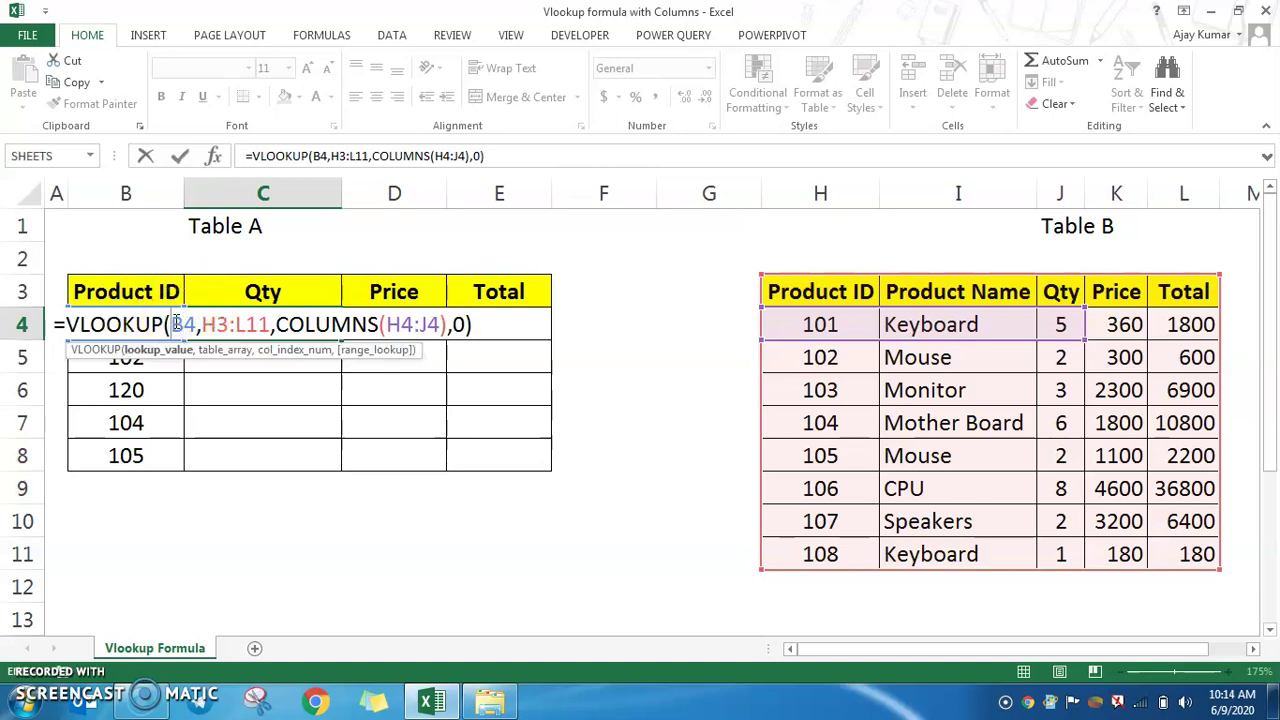
type("$")
left_click(205, 325)
type("$")
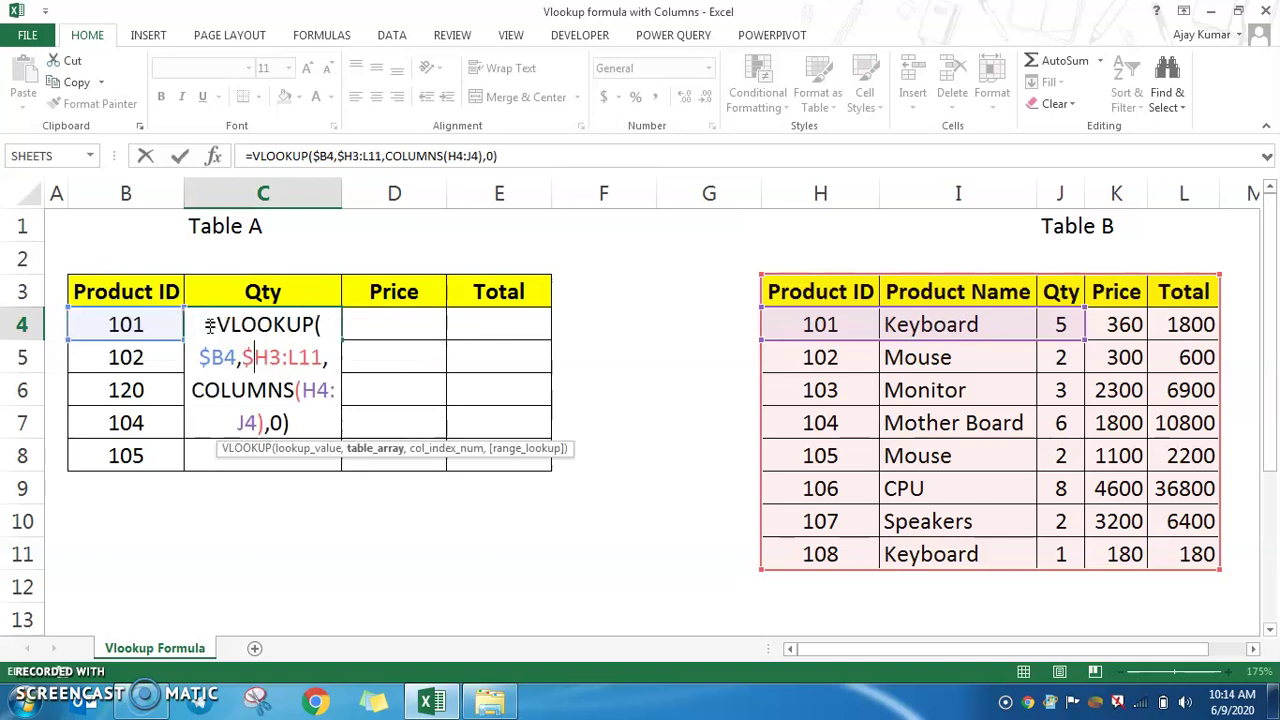
left_click(255, 357)
type("$")
left_click(297, 357)
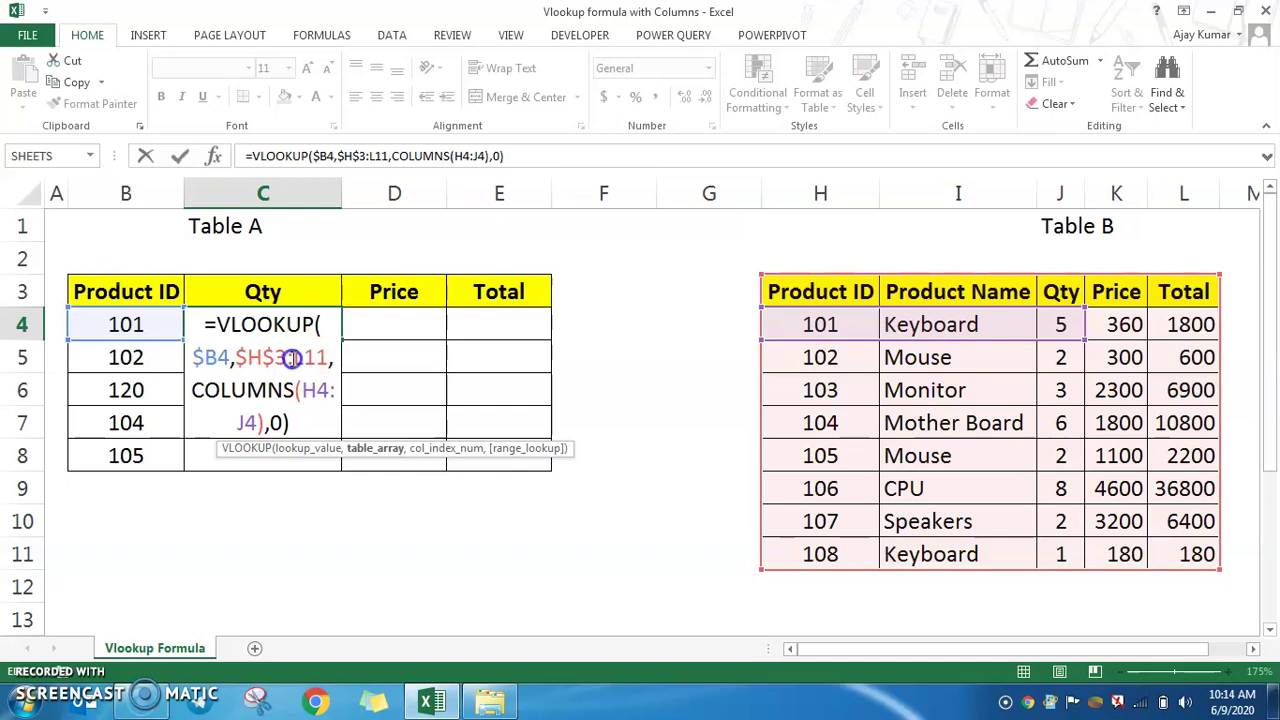
type("$")
left_click(311, 357)
type("$")
- Anchor the COLUMNS range start as $H4
left_click(285, 396)
left_click(312, 423)
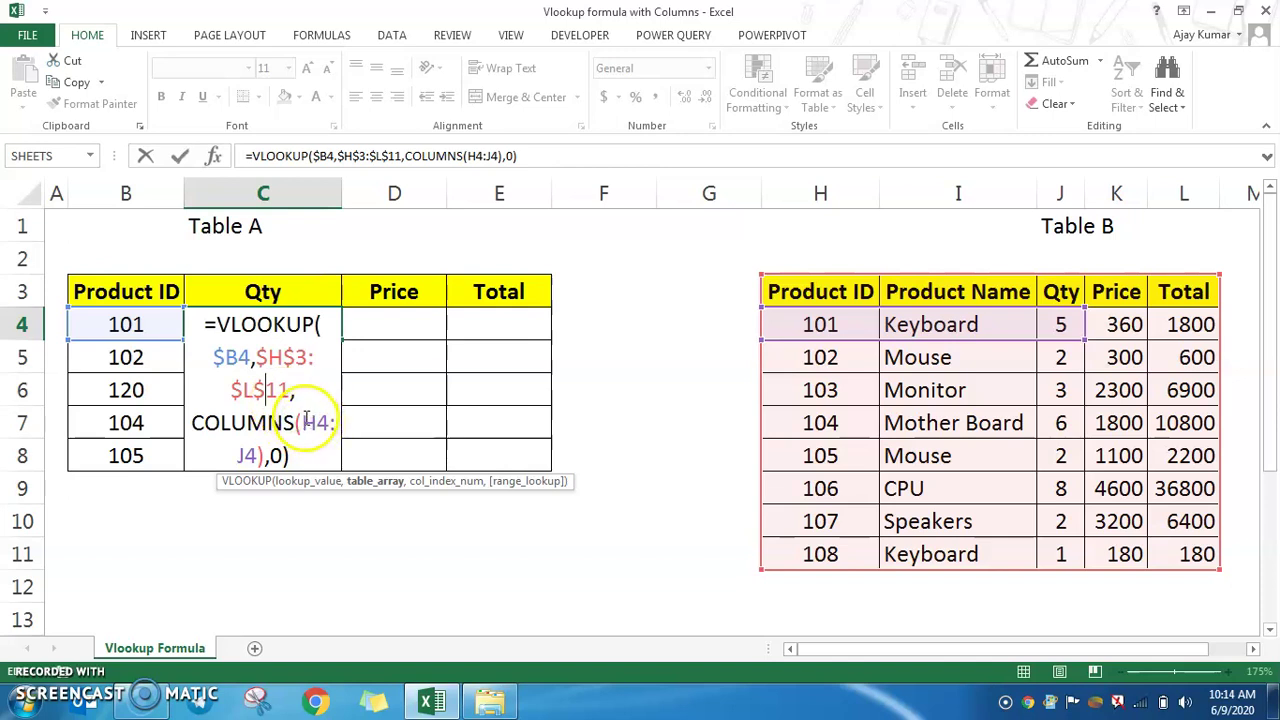
left_click(306, 422)
type("$")
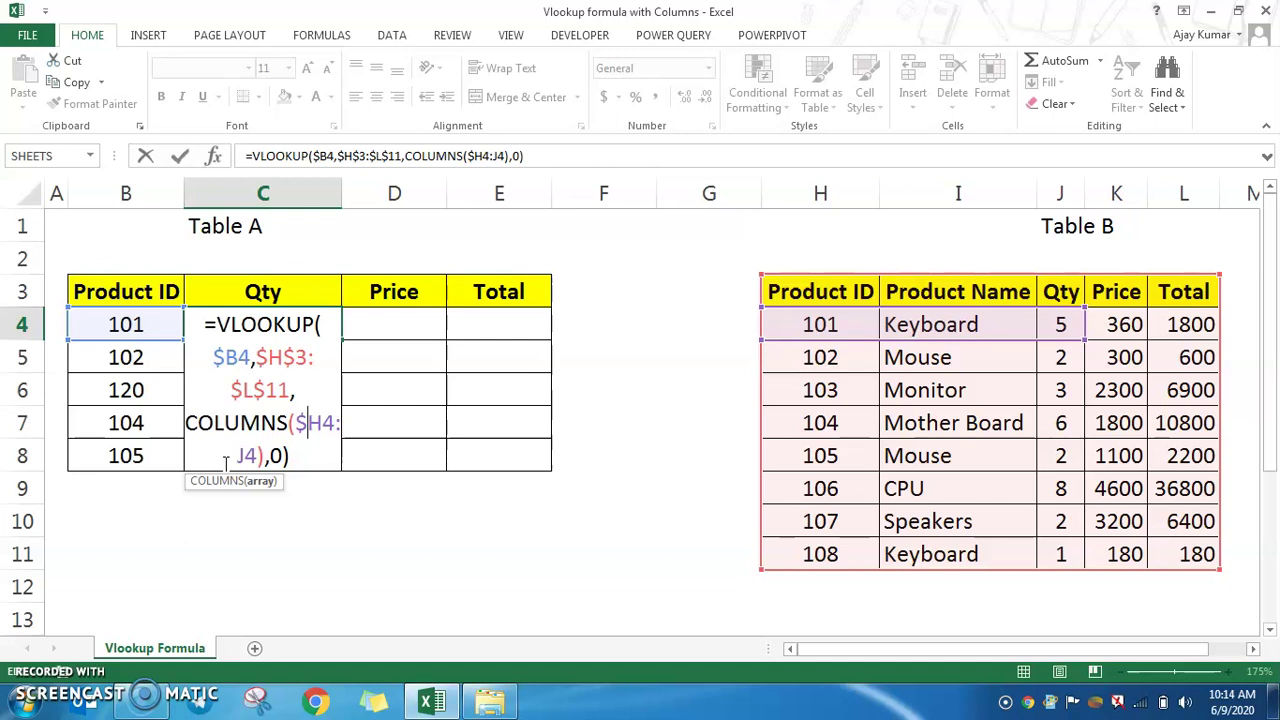
- Enter C4's formula and check product 101's values in Table B
key("Return")
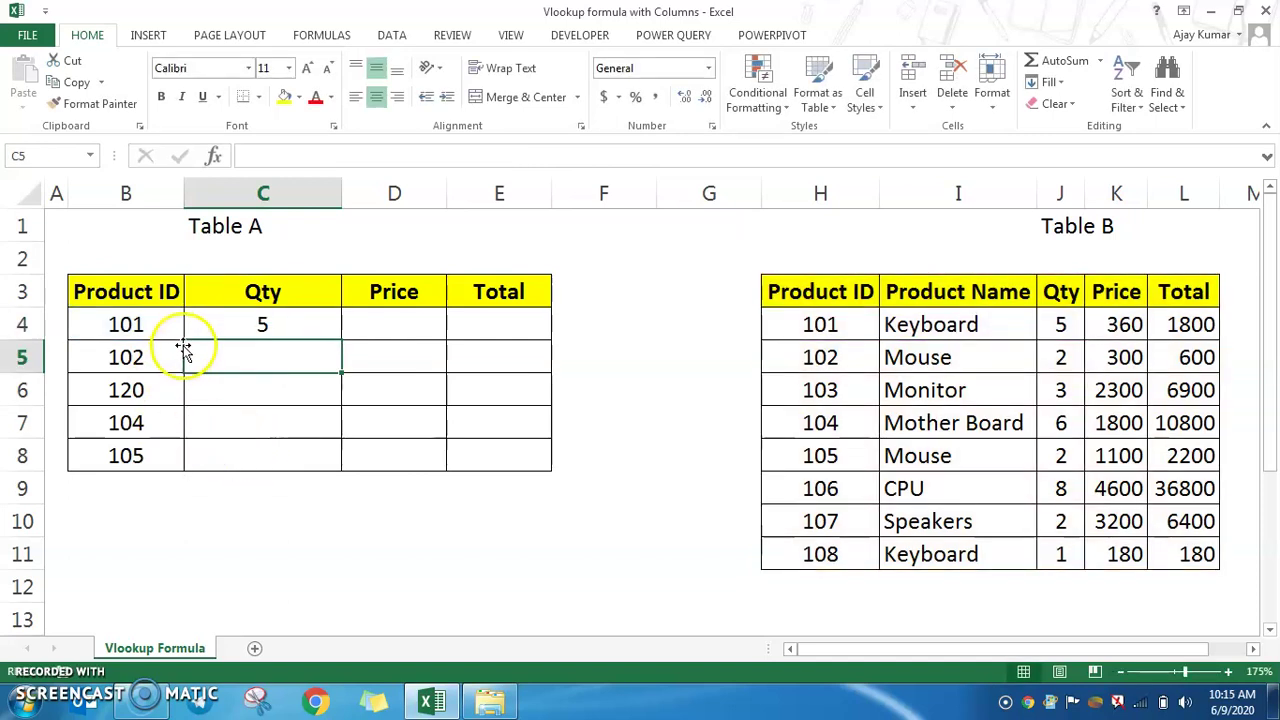
left_click(1061, 316)
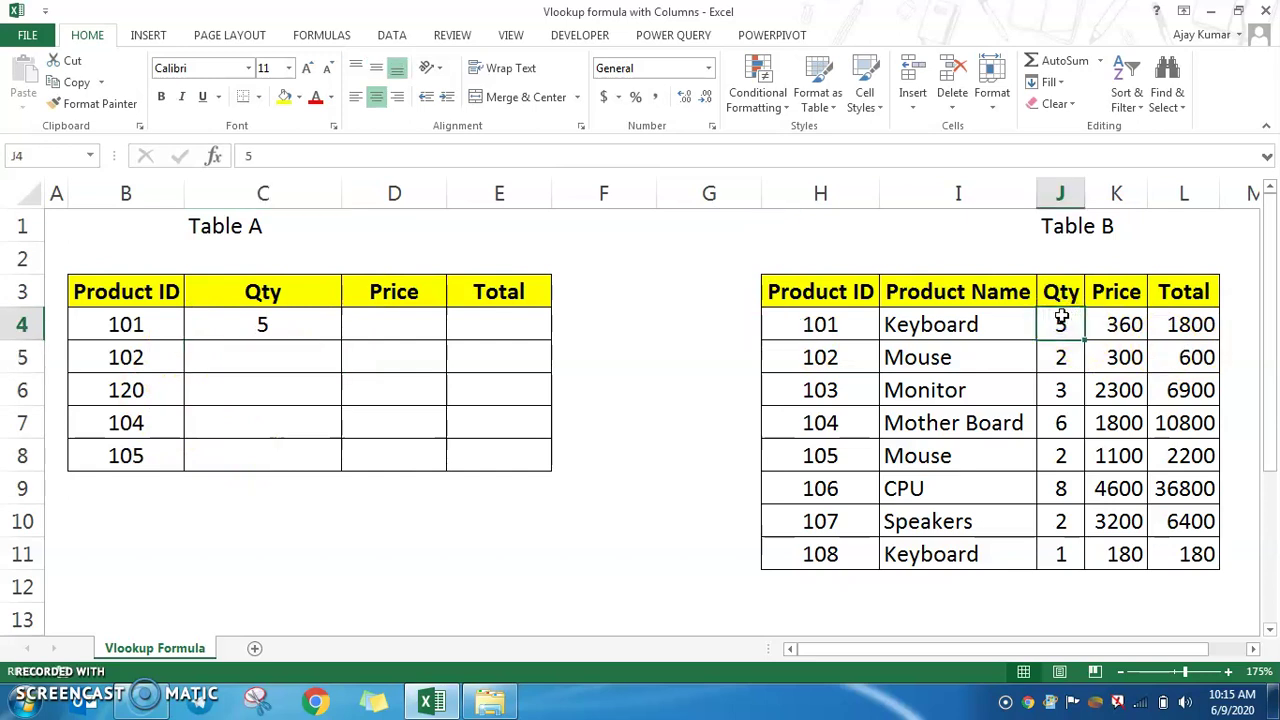
left_click(1136, 320)
left_click(1180, 322)
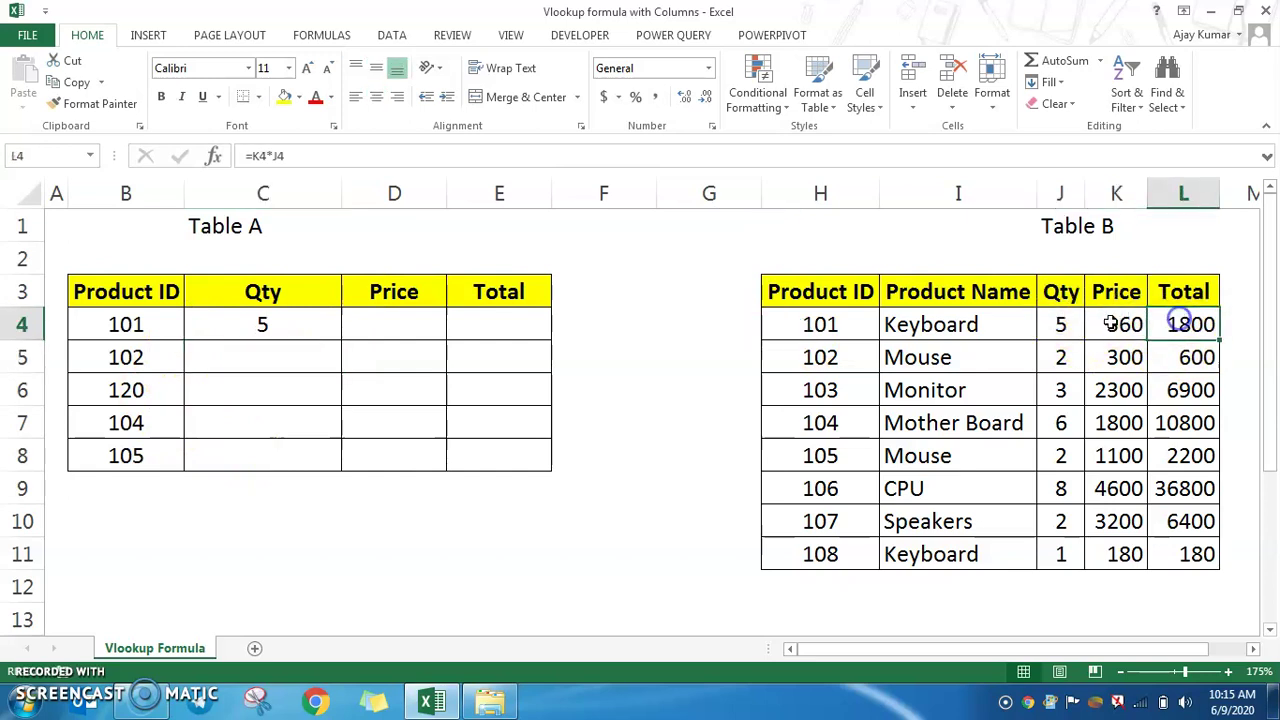
- Copy C4's formula into D4:E4 for Price and Total
left_click(319, 313)
key("ctrl+c")
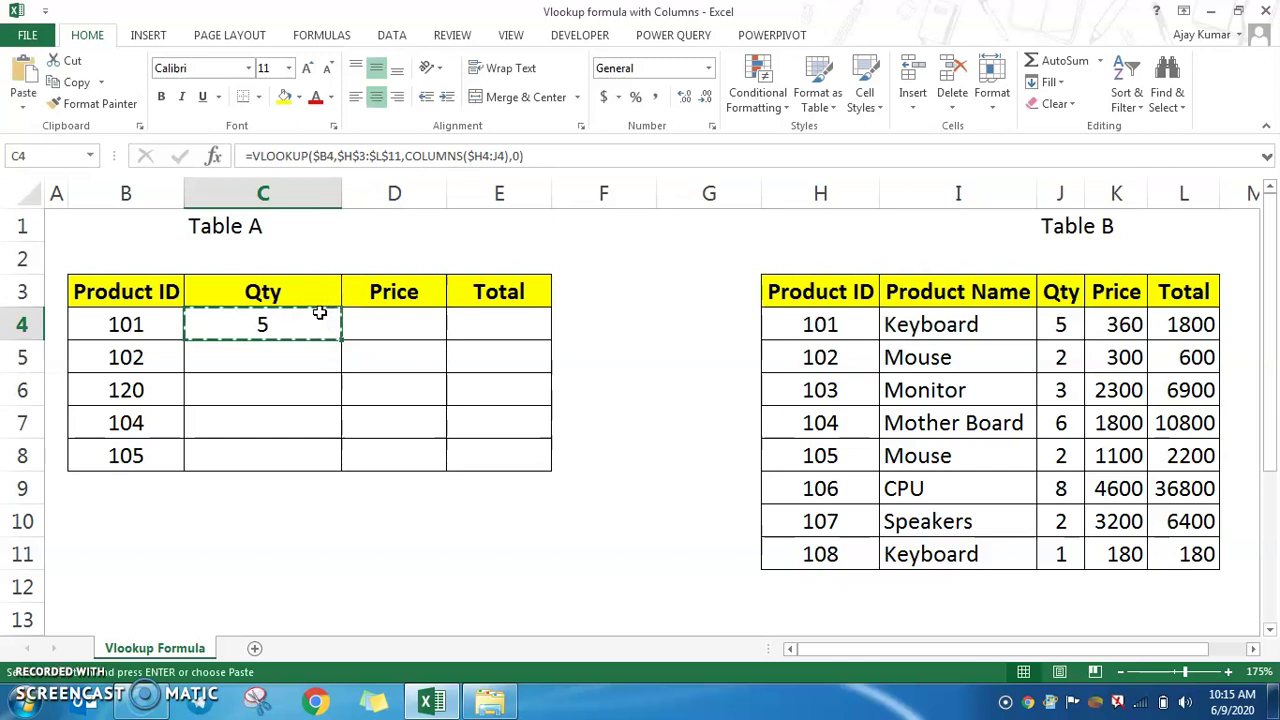
key("shift+Right")
key("shift+Right")
key("Return")
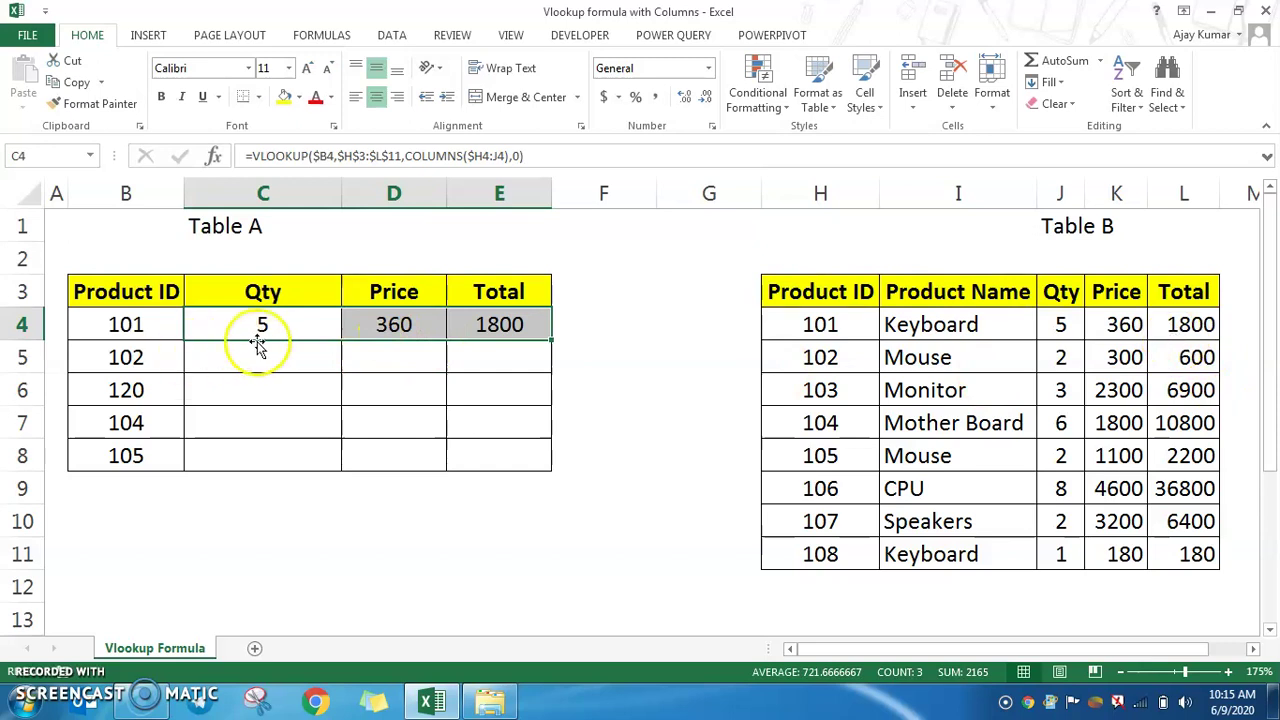
- Copy C4:E4 down through rows 5 to 8
key("ctrl+c")
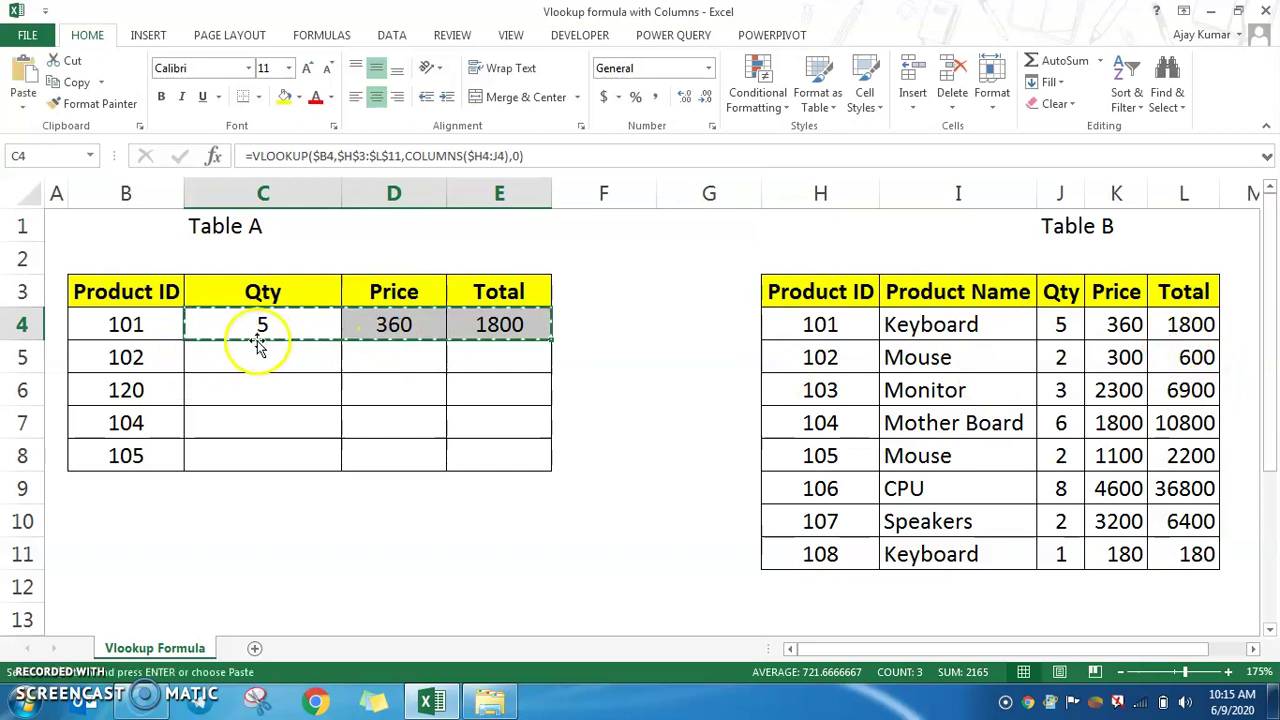
key("shift+Down")
key("shift+Down")
key("shift+Down")
key("shift+Down")
key("ctrl+v")
key("Escape")
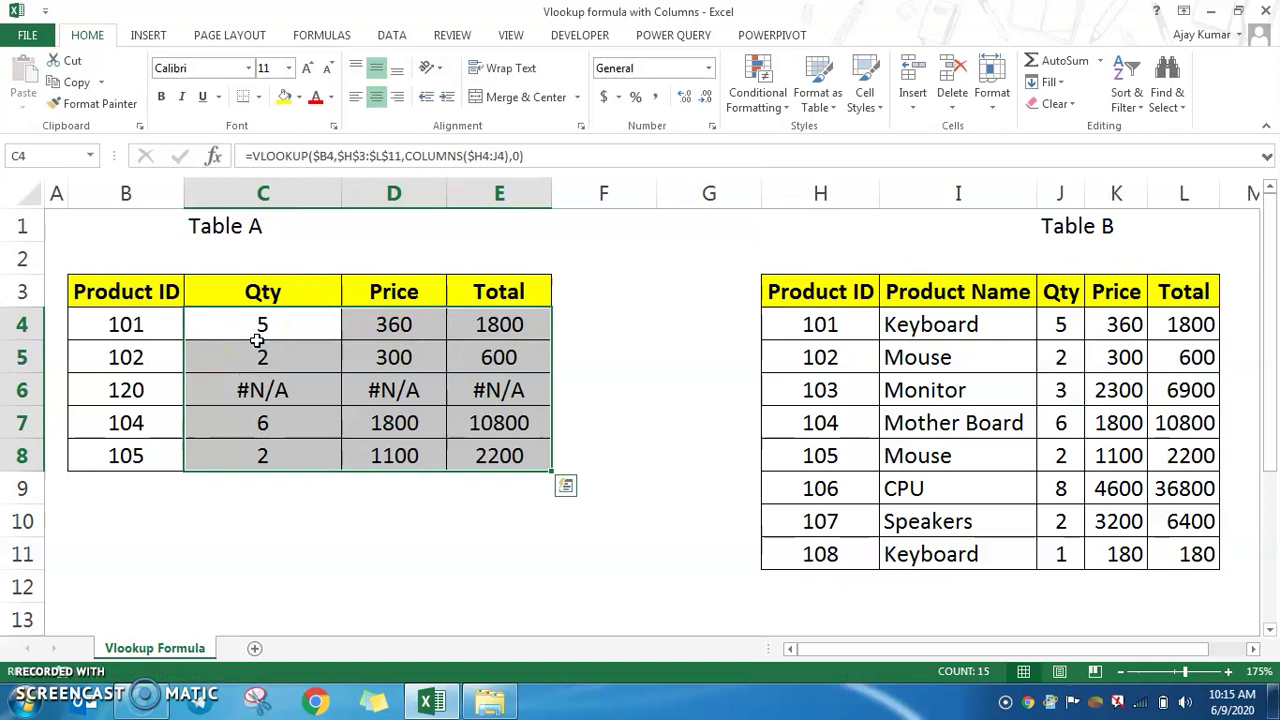
left_click(449, 378)
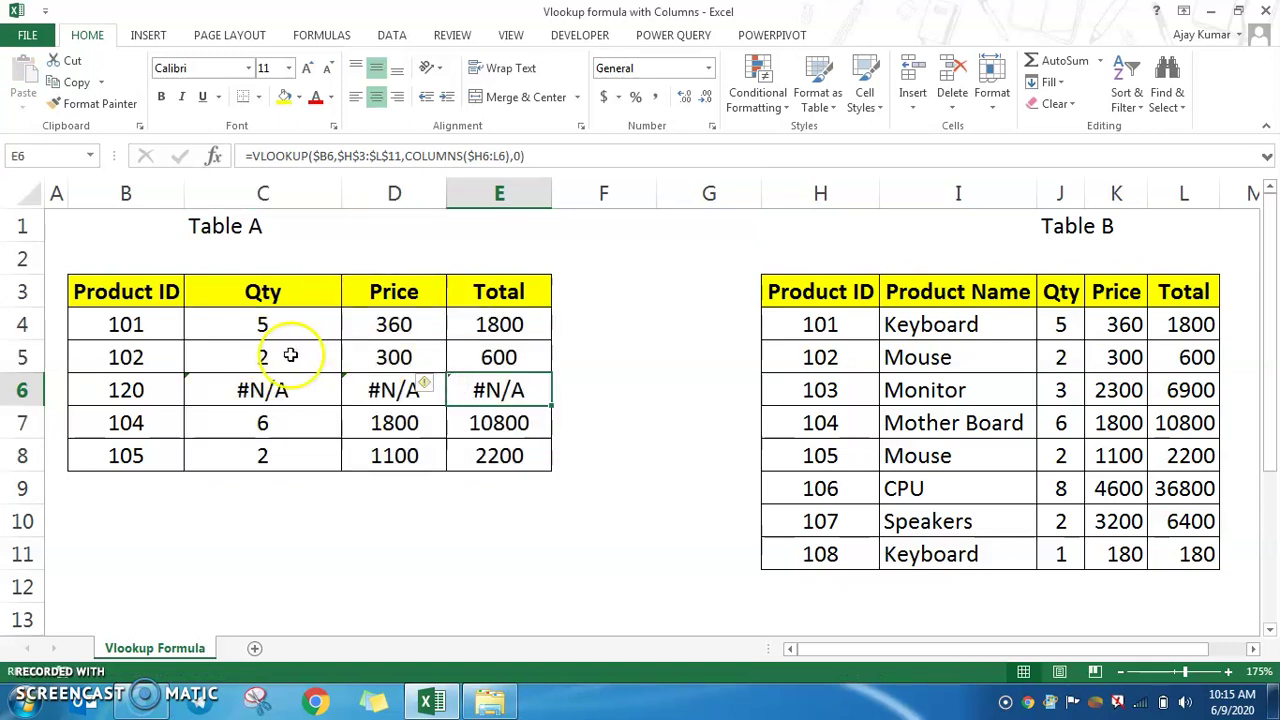
left_click(108, 347)
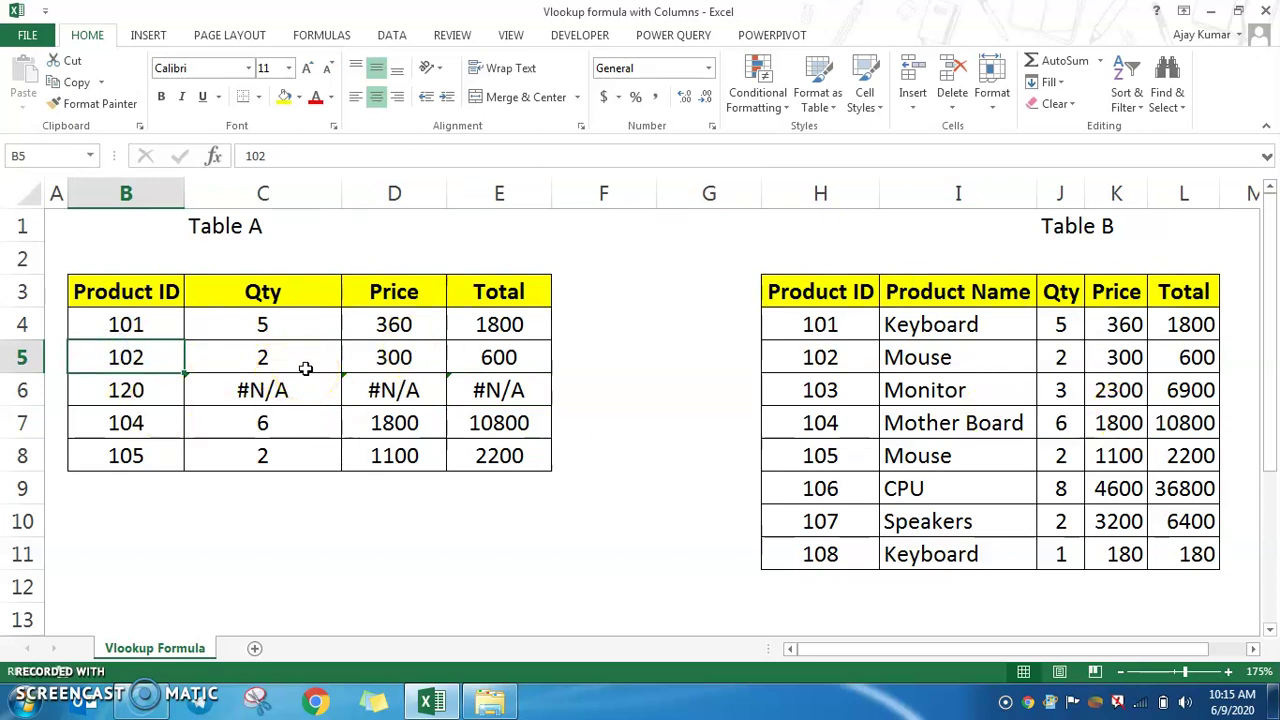
left_click(126, 390)
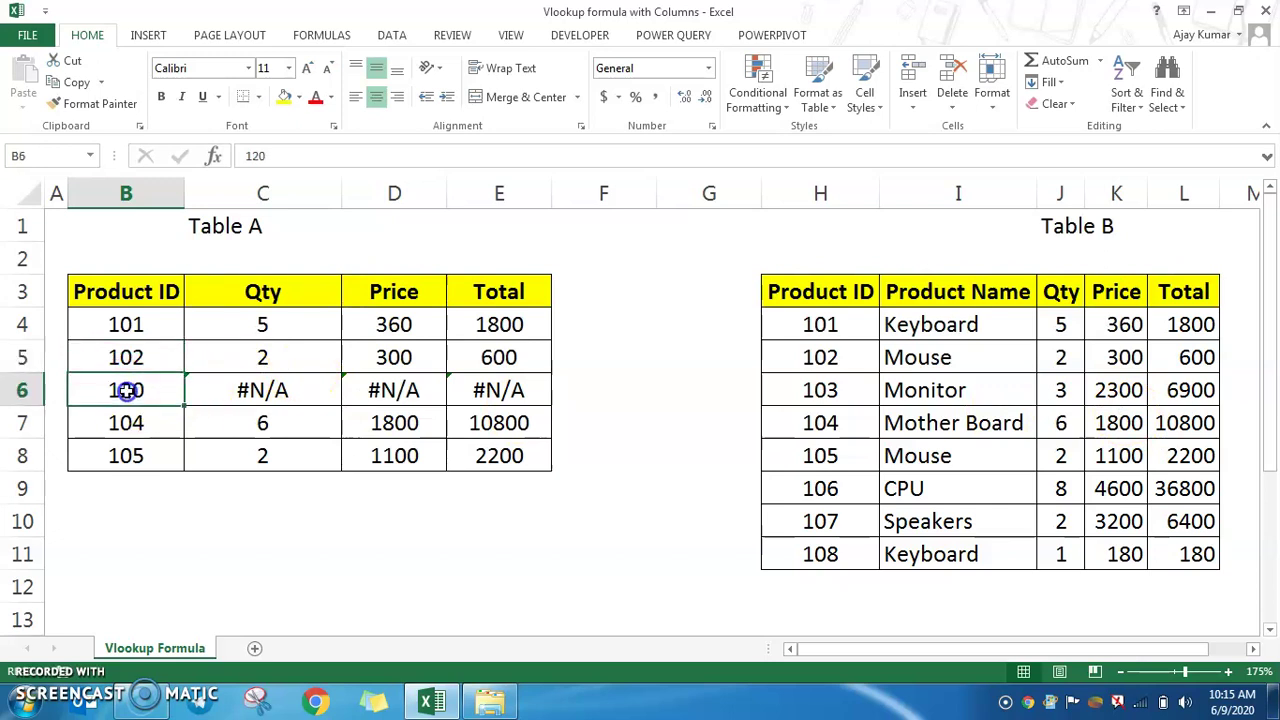
left_click(332, 389)
left_click(420, 390)
left_click(519, 380)
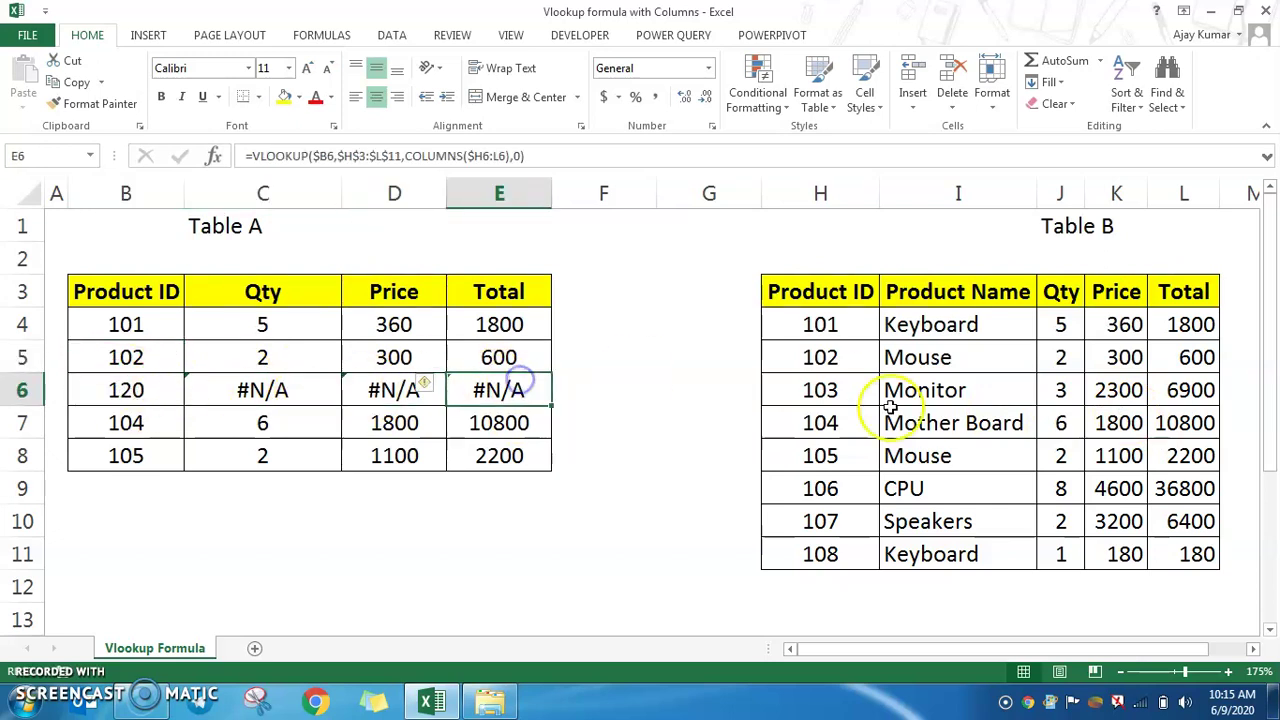
left_click_drag(838, 335, 820, 488)
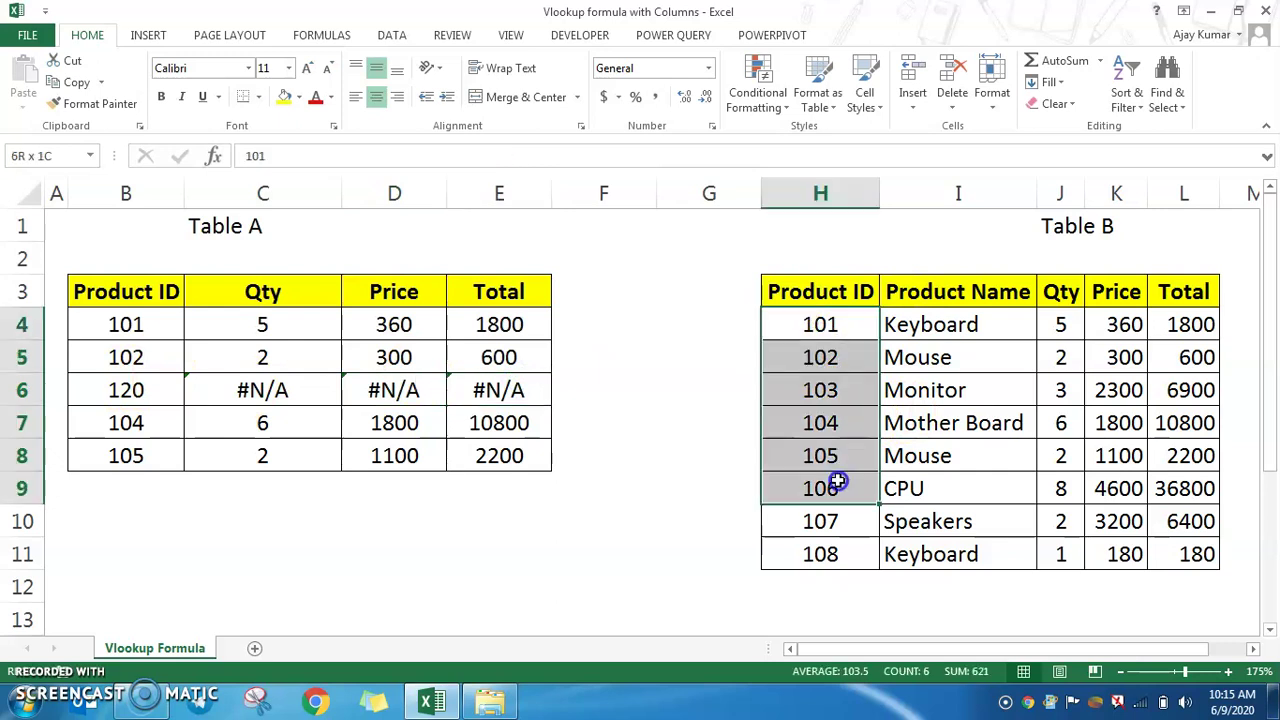
left_click(219, 323)
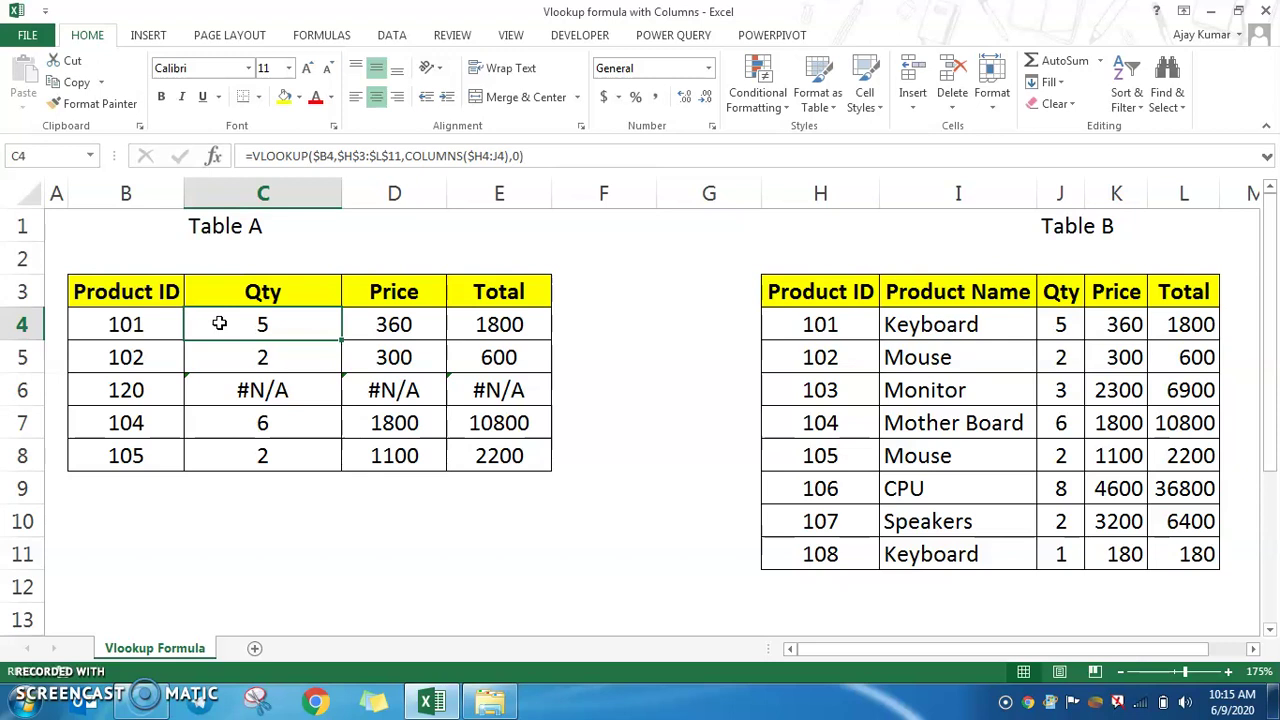
- Inspect C4's formula, then D4's, whose column count reads COLUMNS($H4:K4)
left_click(320, 328)
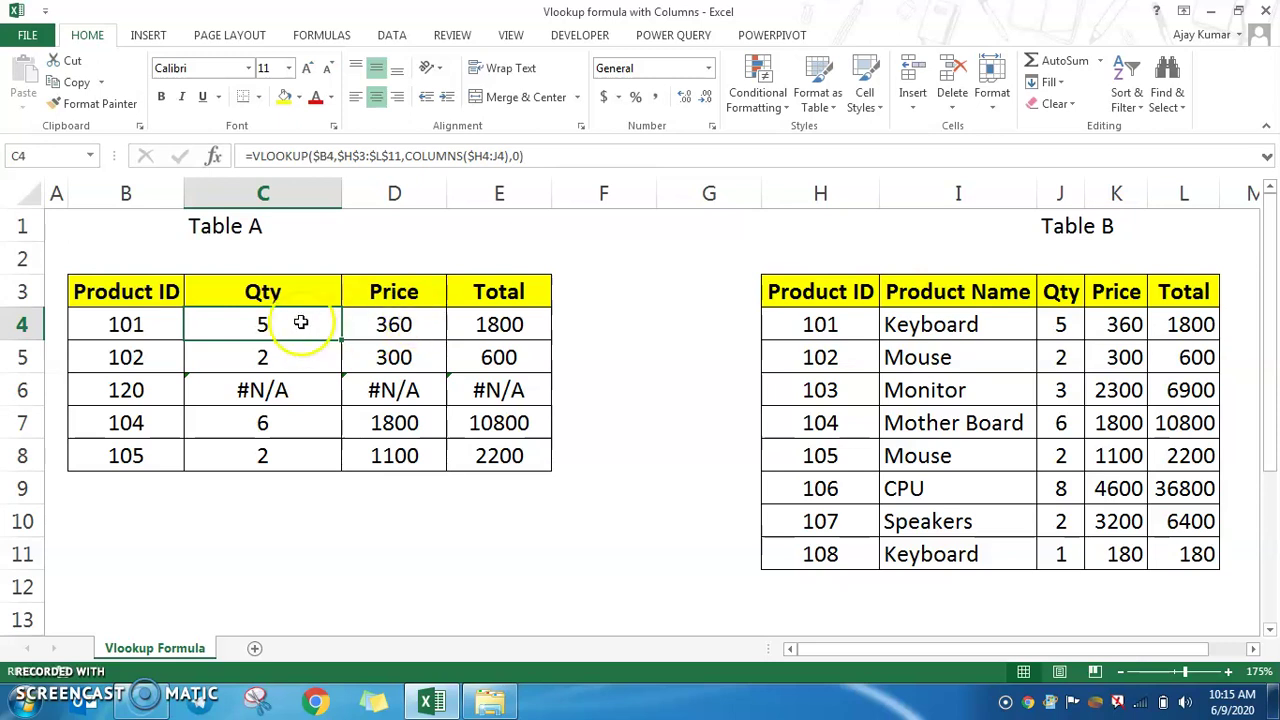
double_click(285, 328)
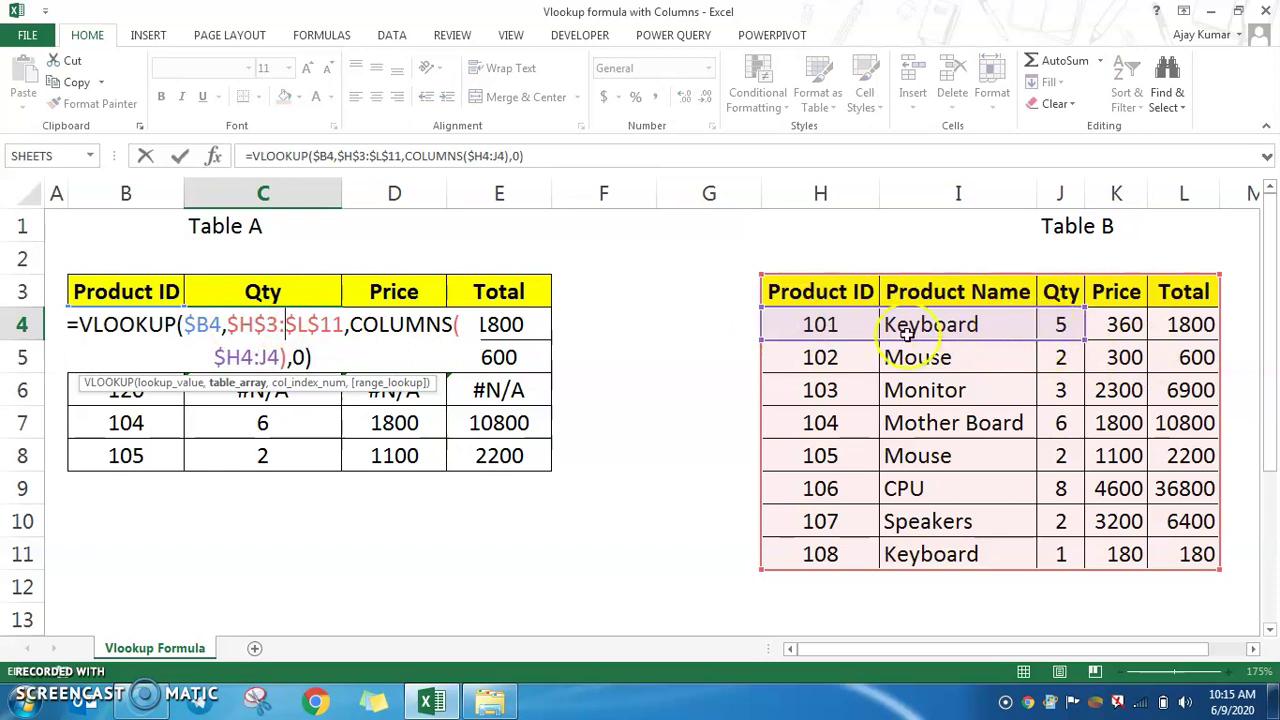
key("Escape")
double_click(410, 322)
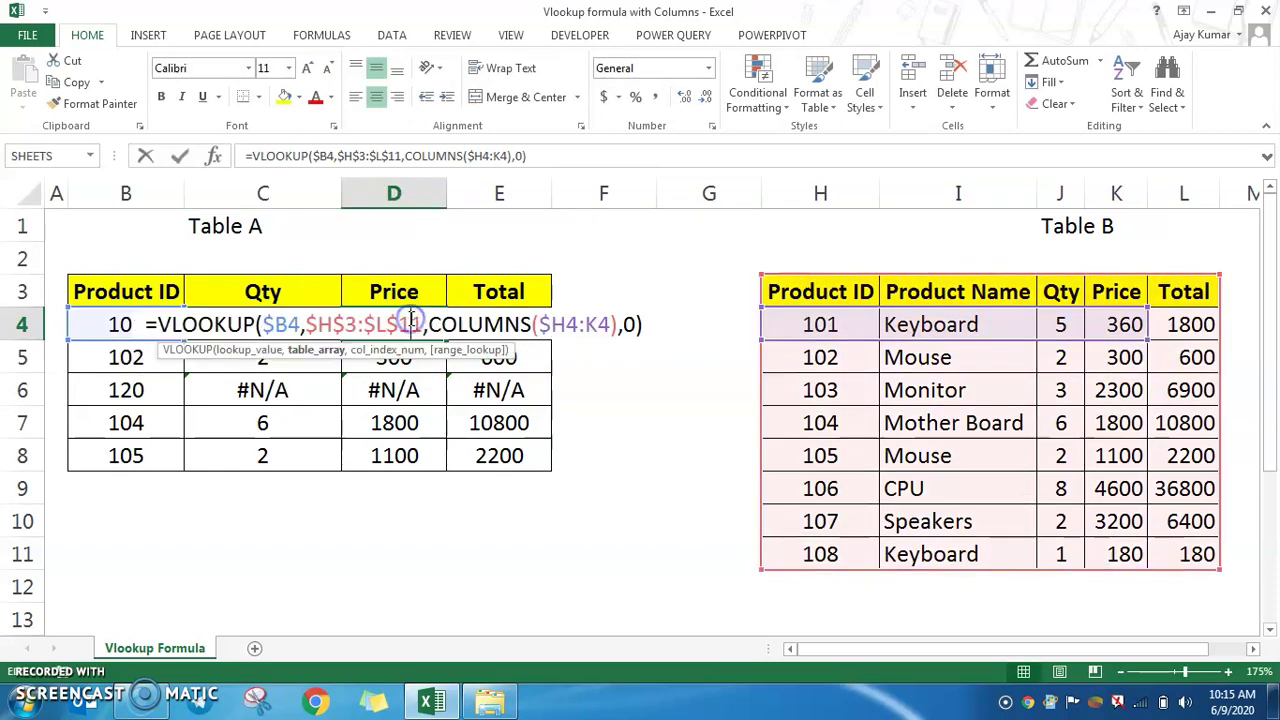